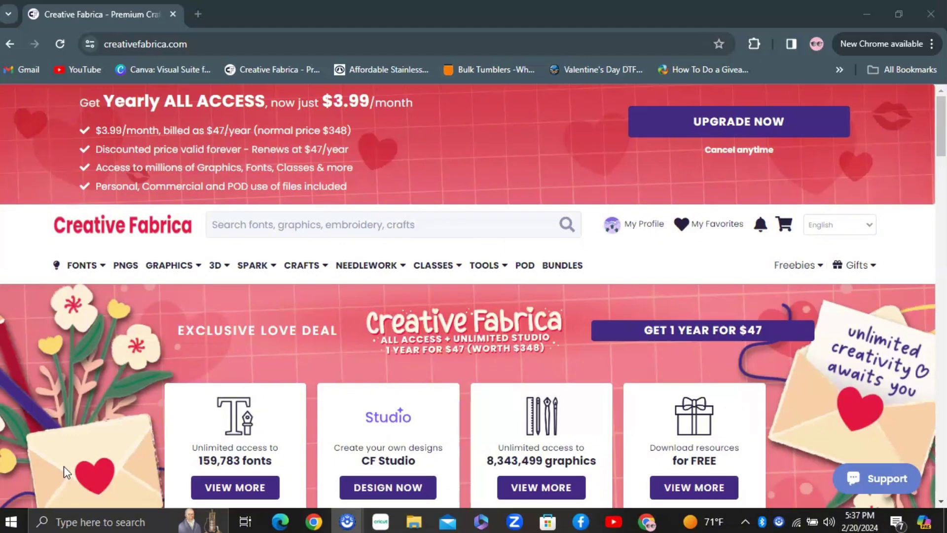
Open CF Studio from the Creative Fabrica homepage to create your own designs.
{"action": "left_click", "coordinate": [372, 354]}
{"action": "scroll", "coordinate": [943, 146], "scroll_direction": "down", "scroll_amount": 2}
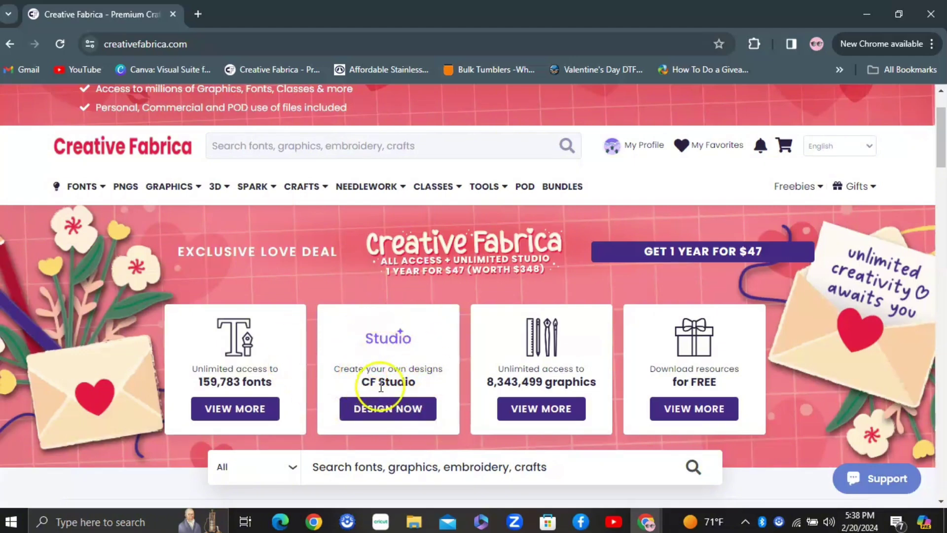
{"action": "left_click", "coordinate": [385, 409]}
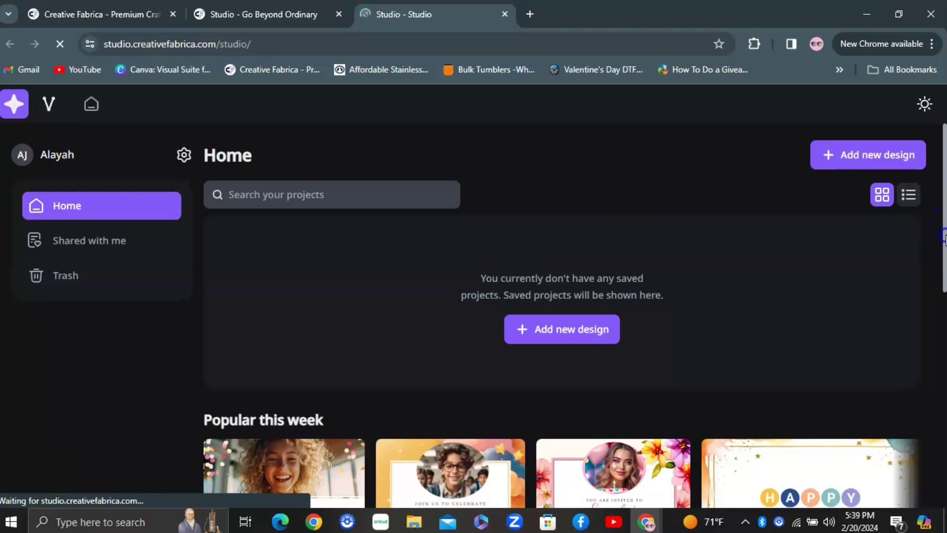
Start adding a new design from the empty projects area of the Studio home page.
{"action": "scroll", "coordinate": [943, 251], "scroll_direction": "down", "scroll_amount": 1}
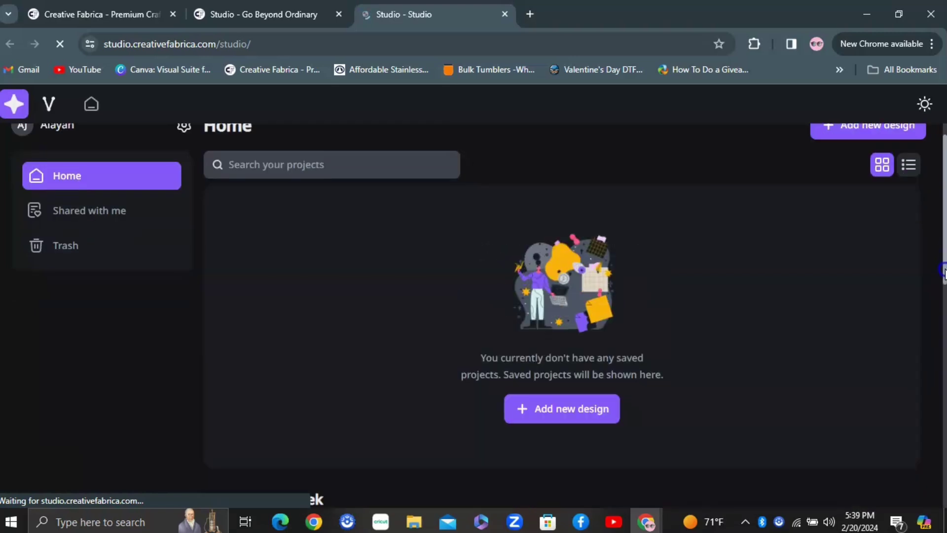
{"action": "left_click_drag", "start_coordinate": [943, 270], "coordinate": [943, 489]}
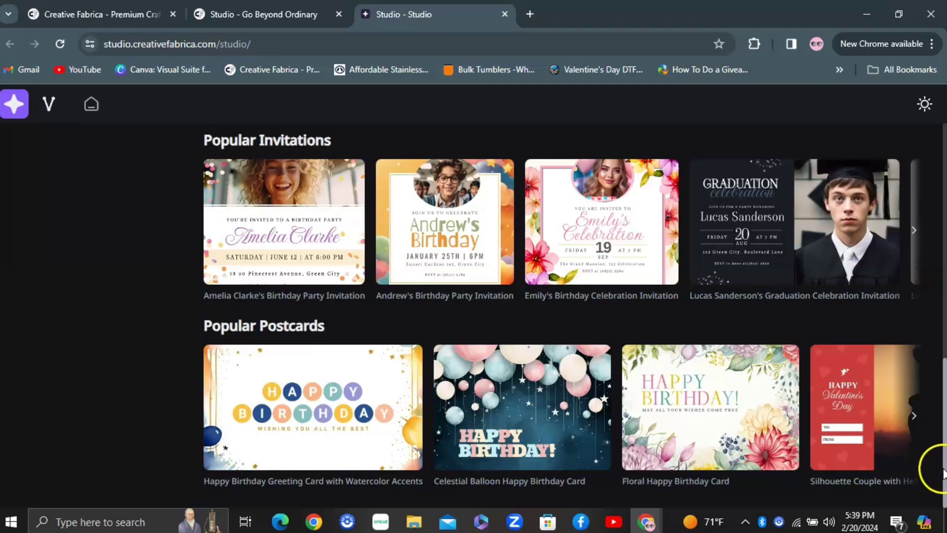
{"action": "left_click_drag", "start_coordinate": [943, 463], "coordinate": [942, 392]}
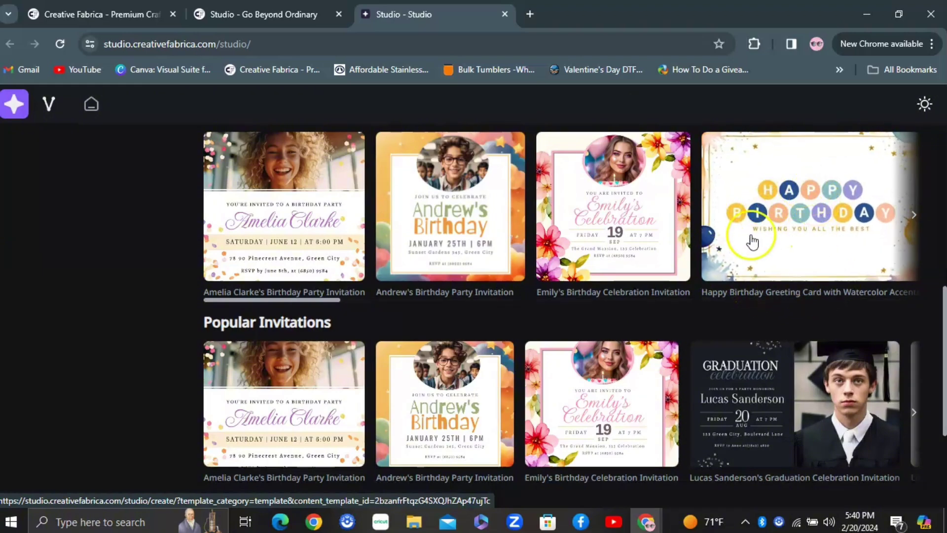
{"action": "left_click_drag", "start_coordinate": [942, 290], "coordinate": [941, 188]}
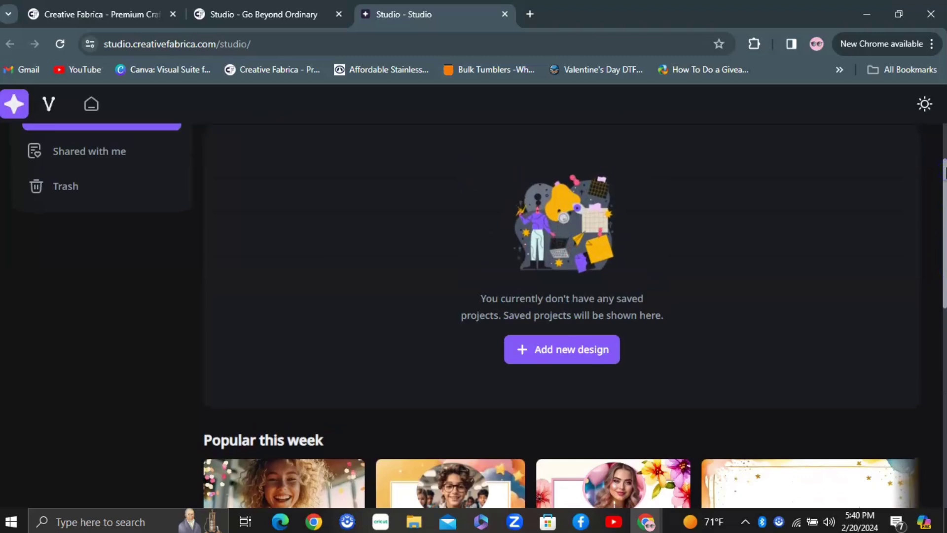
{"action": "scroll", "coordinate": [599, 325], "scroll_direction": "up", "scroll_amount": 1}
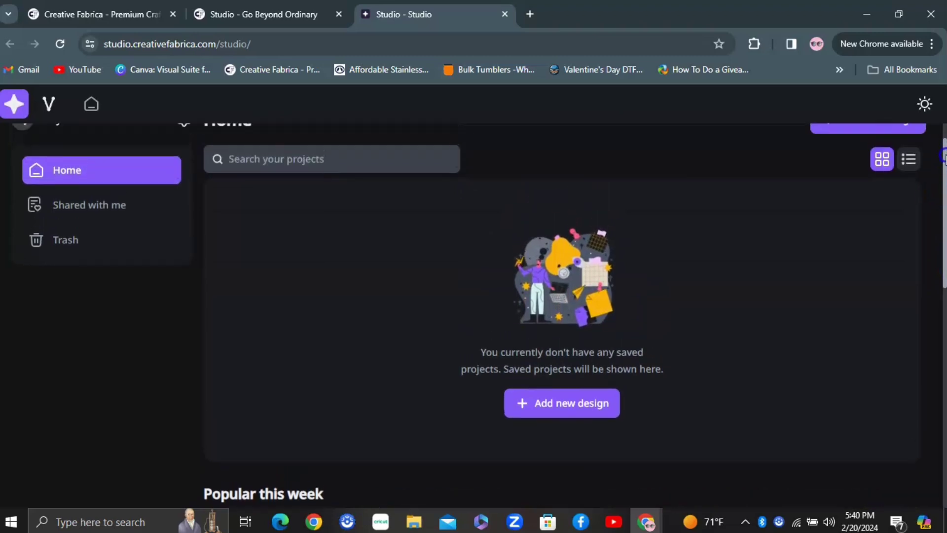
{"action": "left_click", "coordinate": [577, 402]}
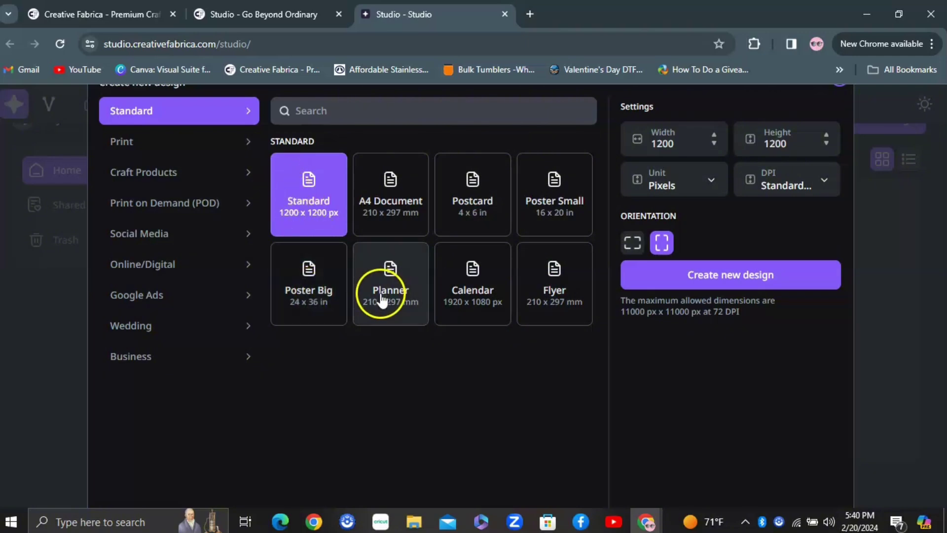
Examine the preset design sizes offered in the Print and Craft Products categories.
{"action": "left_click", "coordinate": [208, 143]}
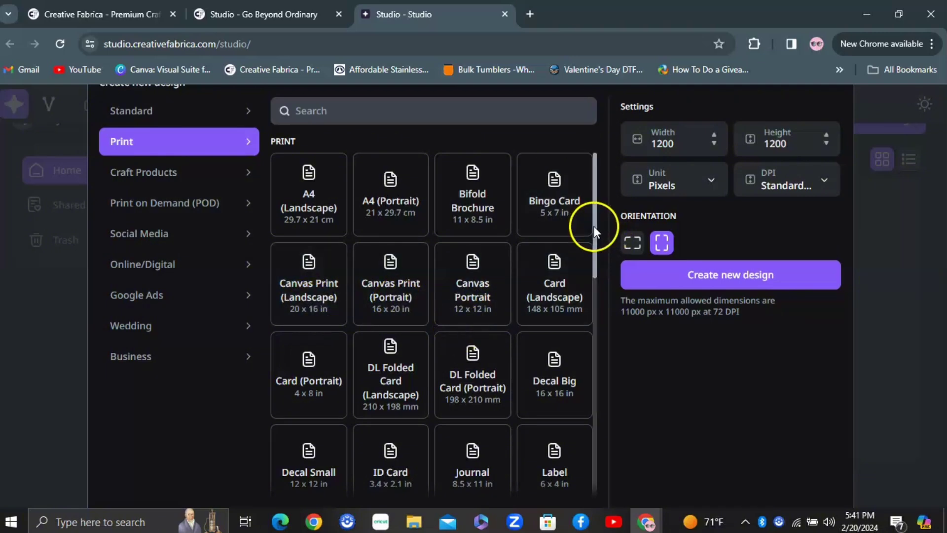
{"action": "left_click_drag", "start_coordinate": [594, 236], "coordinate": [592, 333]}
{"action": "left_click_drag", "start_coordinate": [590, 339], "coordinate": [590, 354]}
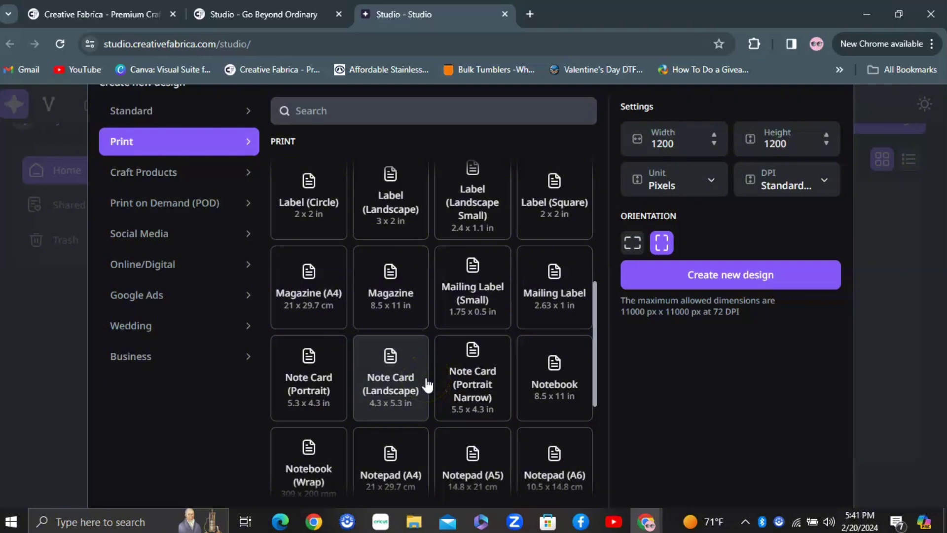
{"action": "left_click", "coordinate": [207, 185]}
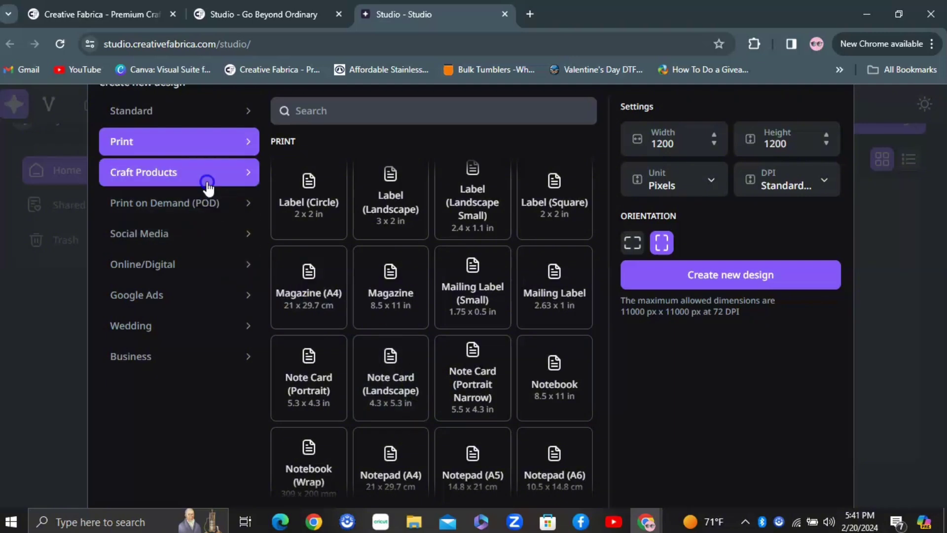
{"action": "left_click", "coordinate": [486, 171]}
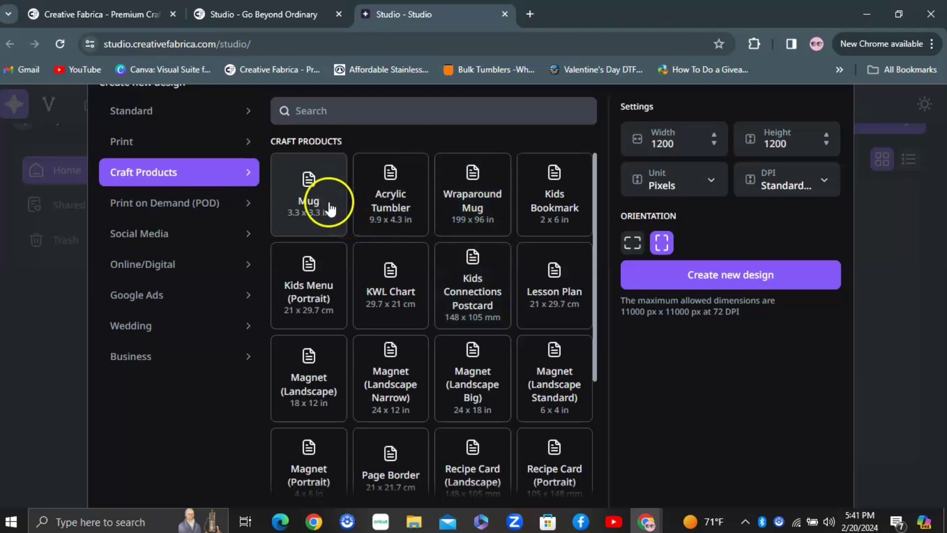
{"action": "left_click", "coordinate": [321, 227]}
{"action": "left_click", "coordinate": [375, 204]}
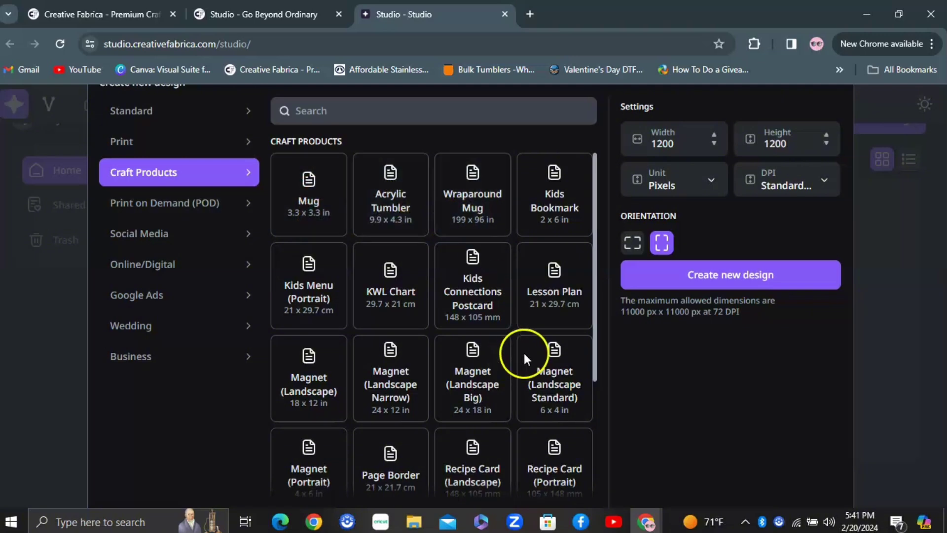
{"action": "left_click_drag", "start_coordinate": [593, 312], "coordinate": [586, 412]}
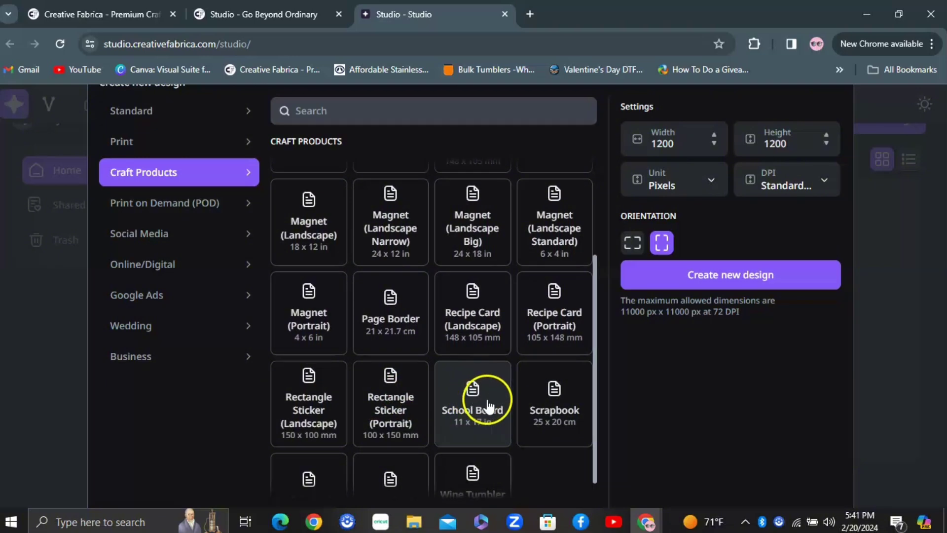
{"action": "left_click_drag", "start_coordinate": [596, 423], "coordinate": [593, 460]}
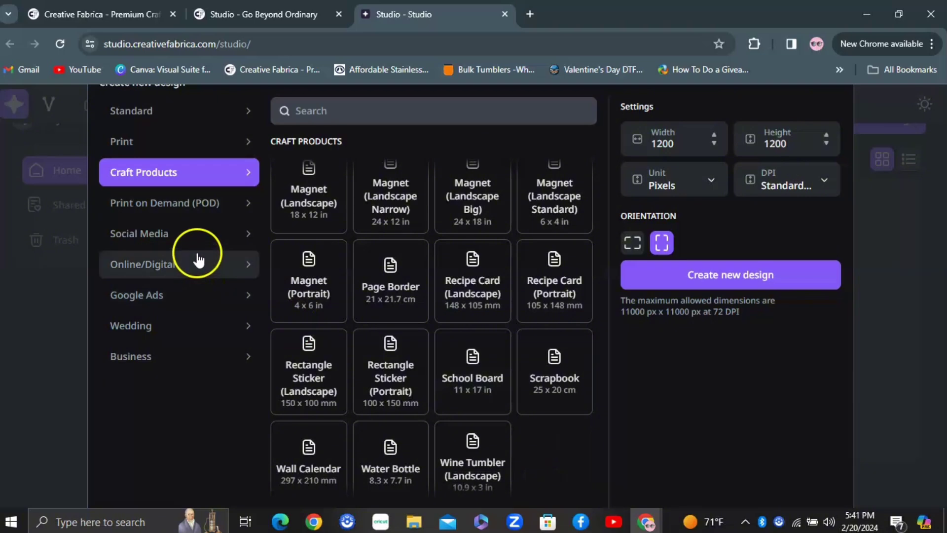
Review the preset sizes in the Print on Demand (POD), Social Media and Online/Digital categories.
{"action": "left_click", "coordinate": [212, 209]}
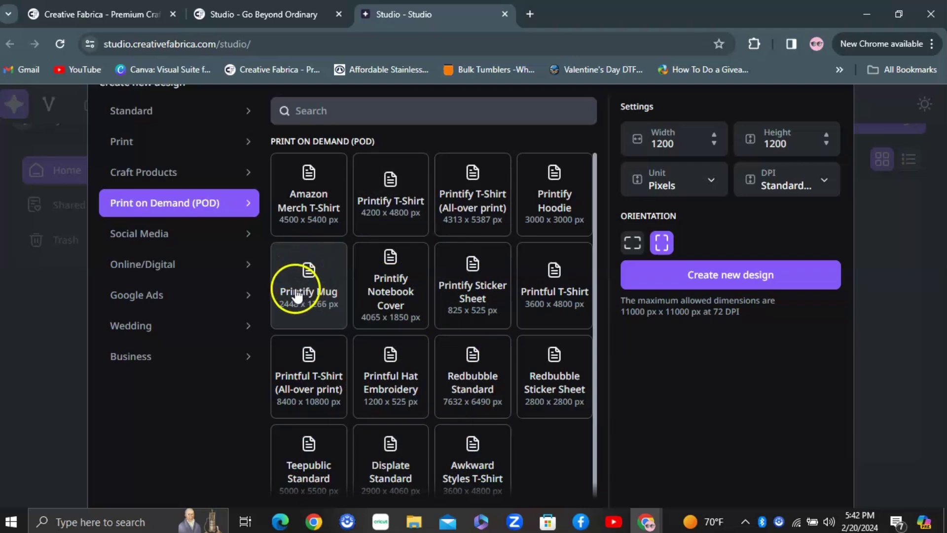
{"action": "left_click", "coordinate": [236, 232]}
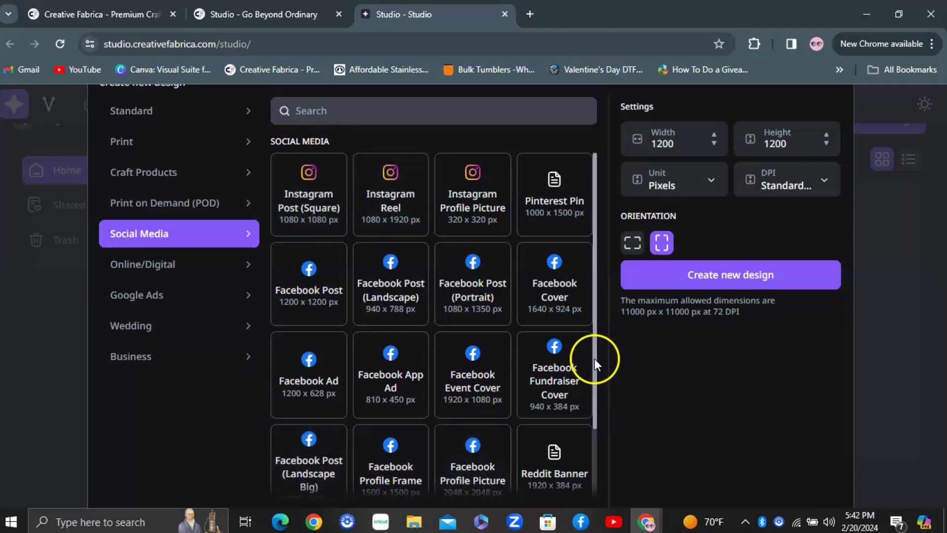
{"action": "left_click_drag", "start_coordinate": [594, 359], "coordinate": [592, 260]}
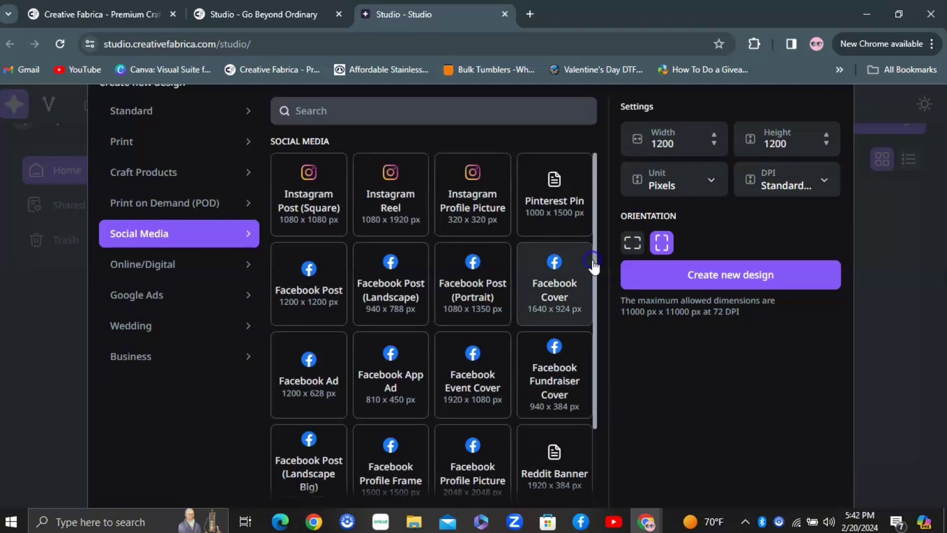
{"action": "left_click", "coordinate": [182, 260]}
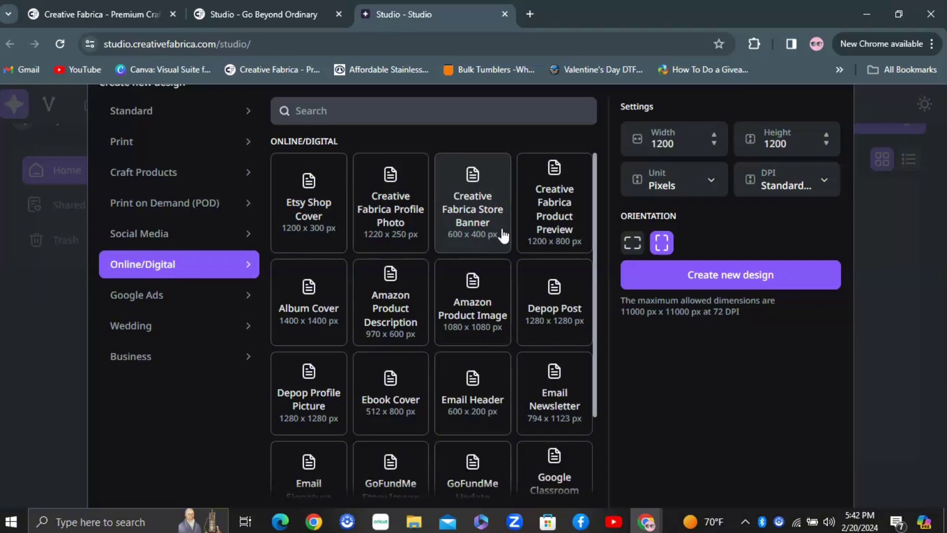
{"action": "left_click", "coordinate": [480, 202]}
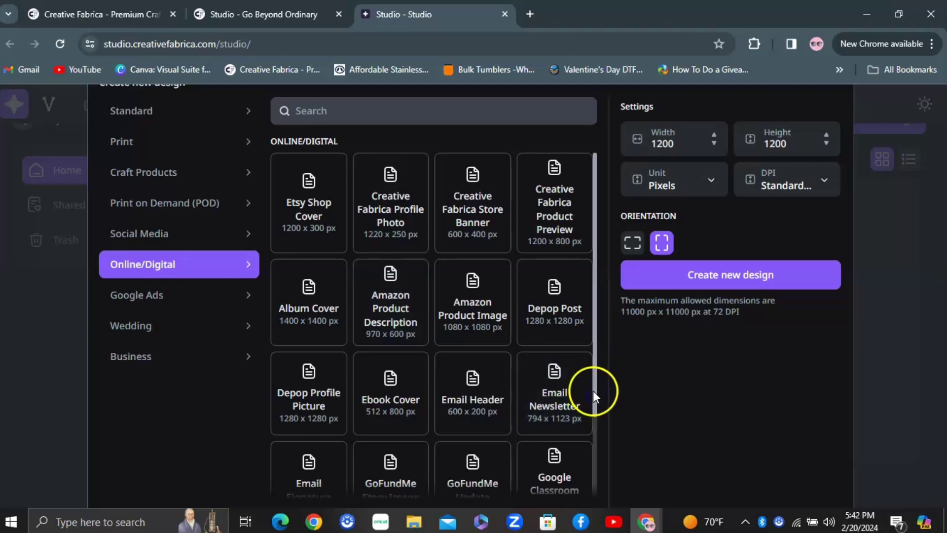
{"action": "left_click_drag", "start_coordinate": [590, 405], "coordinate": [599, 455]}
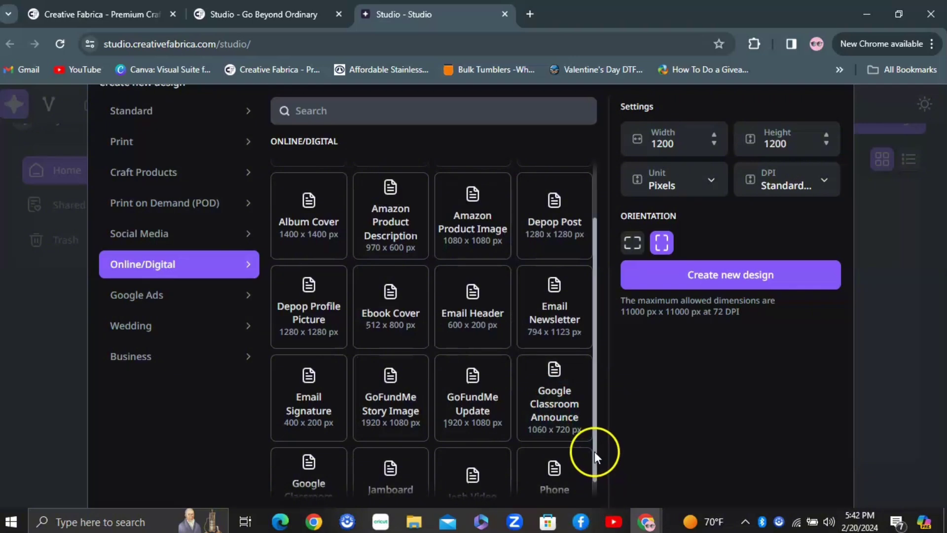
{"action": "left_click_drag", "start_coordinate": [595, 453], "coordinate": [593, 481]}
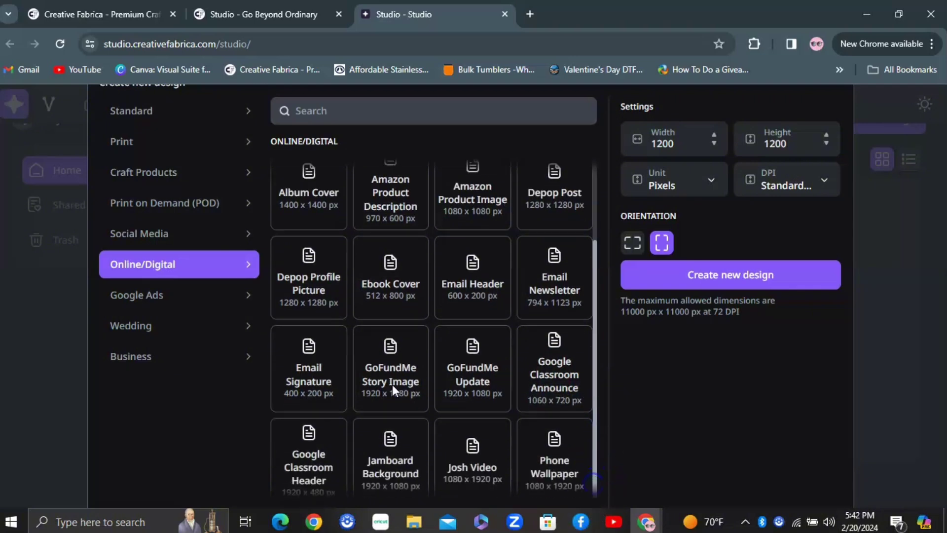
Look through the preset sizes in the Google Ads, Wedding and Business categories.
{"action": "left_click", "coordinate": [205, 298]}
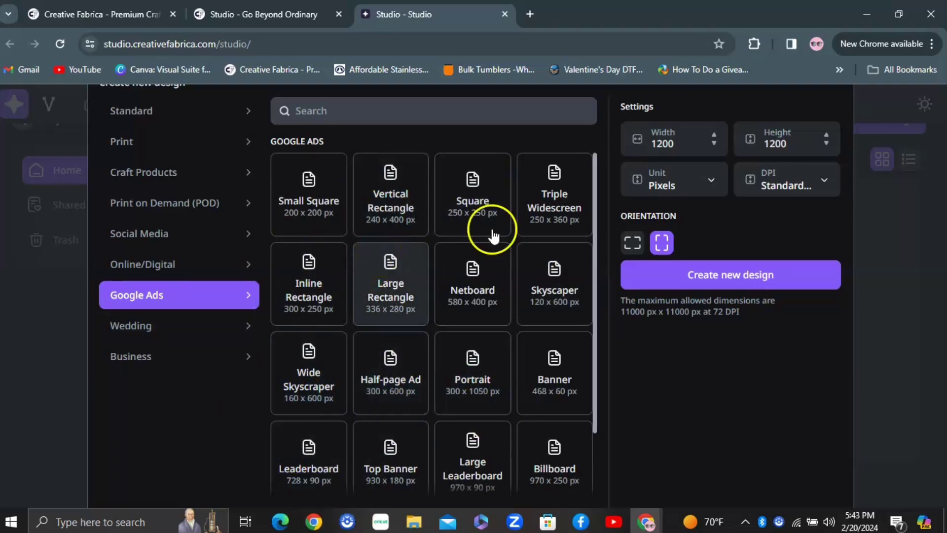
{"action": "left_click", "coordinate": [202, 327]}
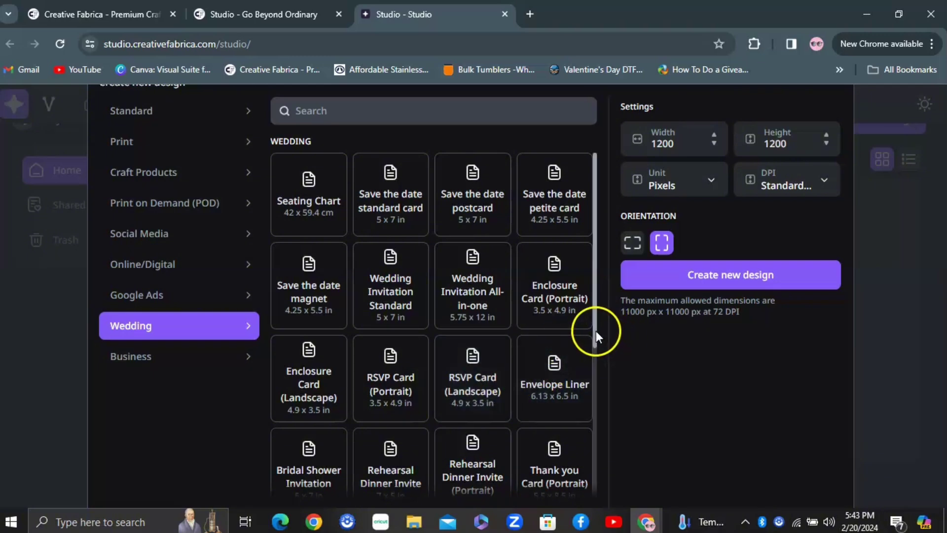
{"action": "left_click_drag", "start_coordinate": [596, 350], "coordinate": [586, 484]}
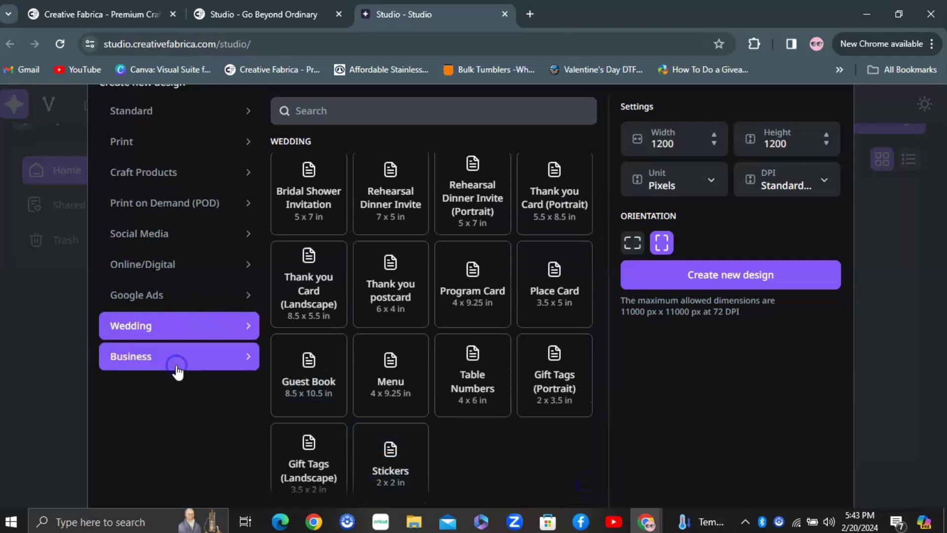
{"action": "left_click", "coordinate": [177, 369]}
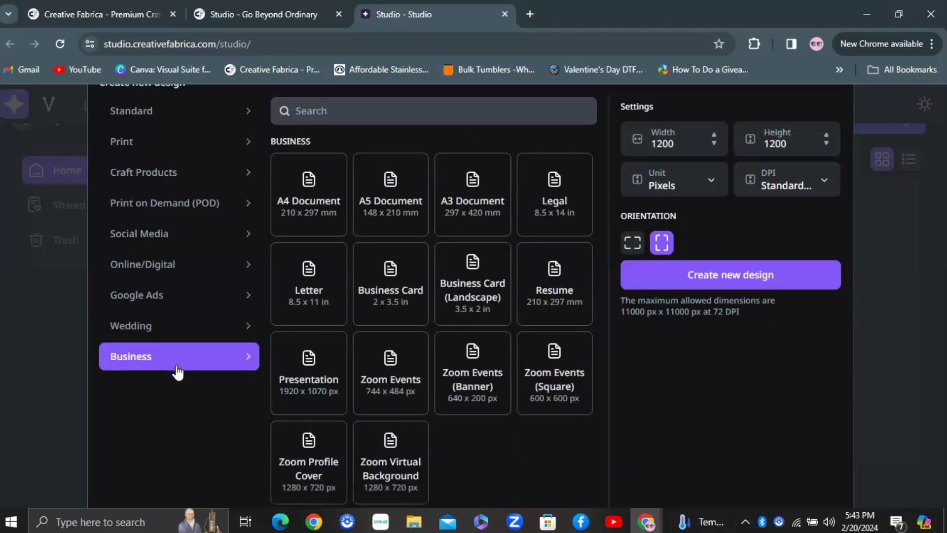
{"action": "left_click", "coordinate": [646, 427]}
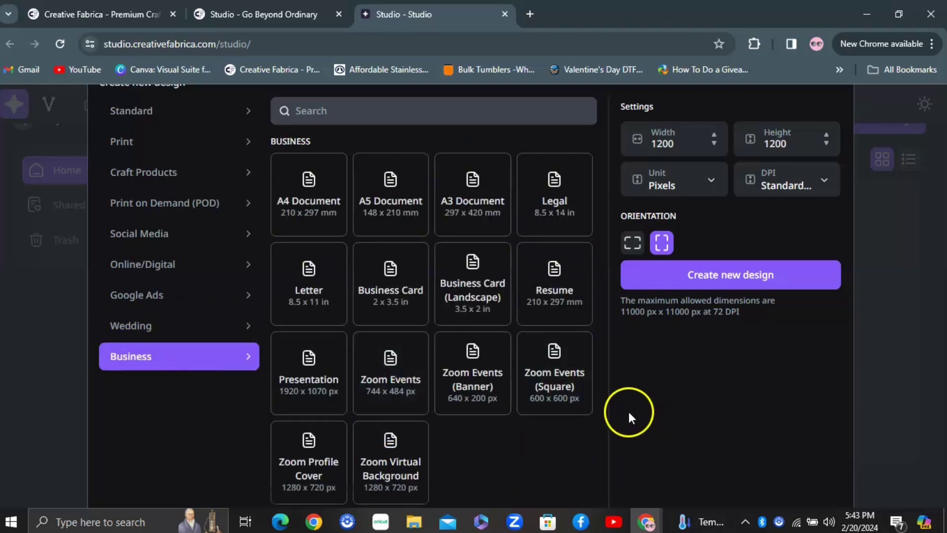
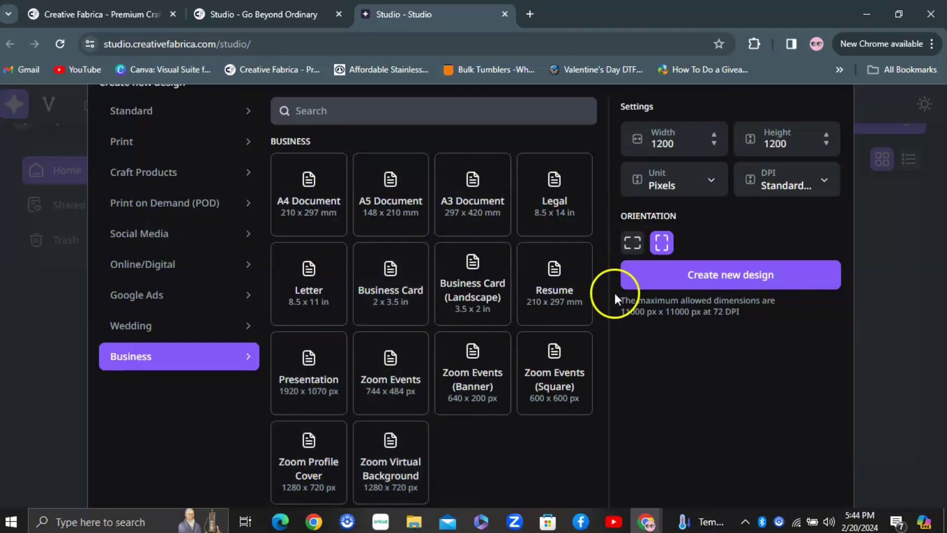
Revisit the Standard, Print and Craft Products presets for the new design.
{"action": "left_click", "coordinate": [200, 113]}
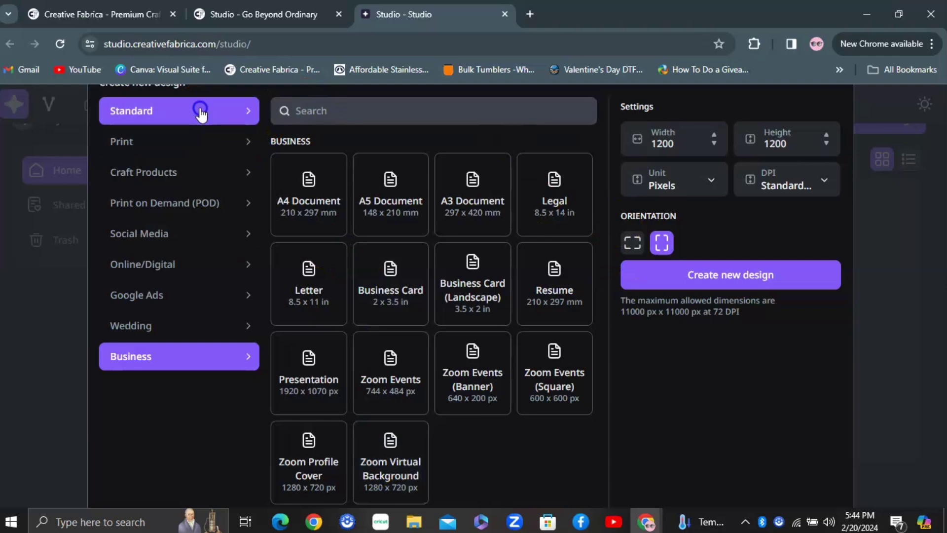
{"action": "left_click", "coordinate": [195, 144]}
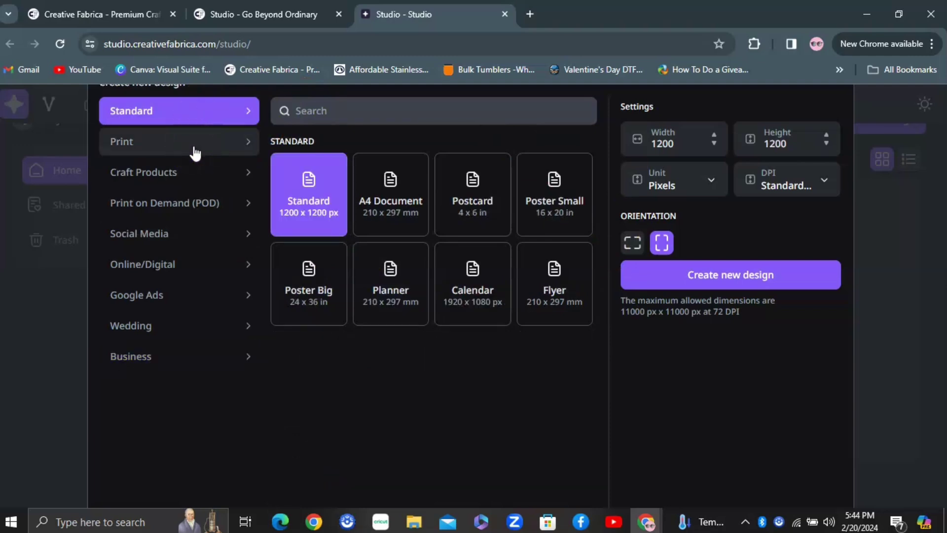
{"action": "left_click", "coordinate": [195, 148]}
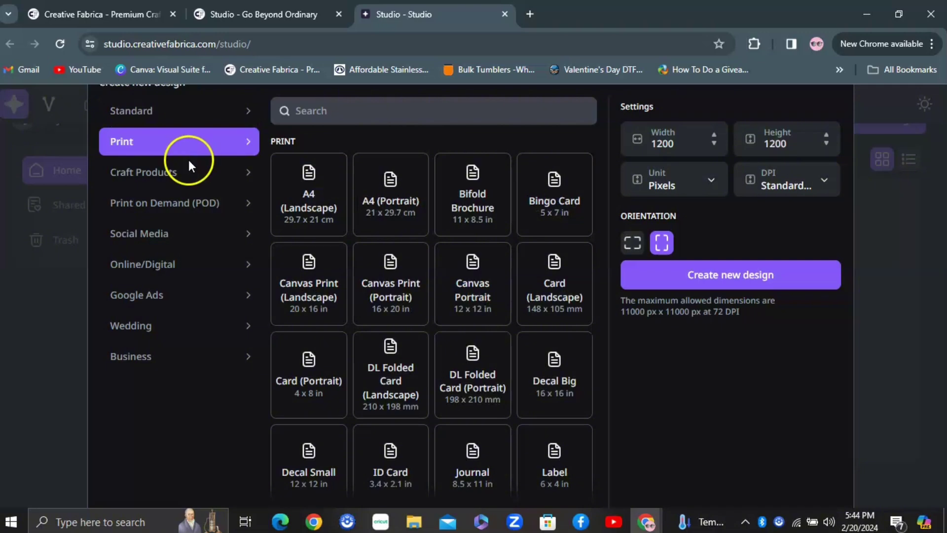
{"action": "left_click", "coordinate": [190, 166]}
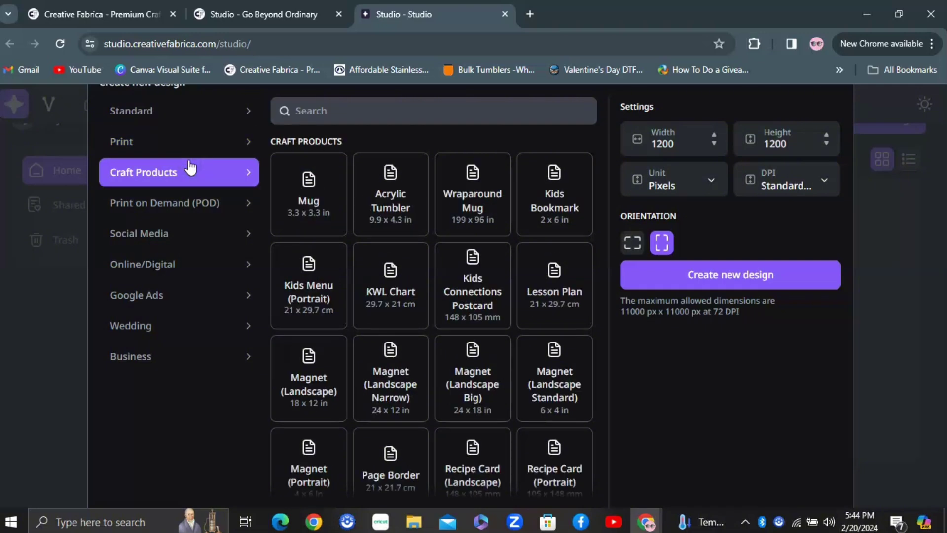
Set the measurement unit for the new design's width and height to Inches.
{"action": "left_click", "coordinate": [702, 132]}
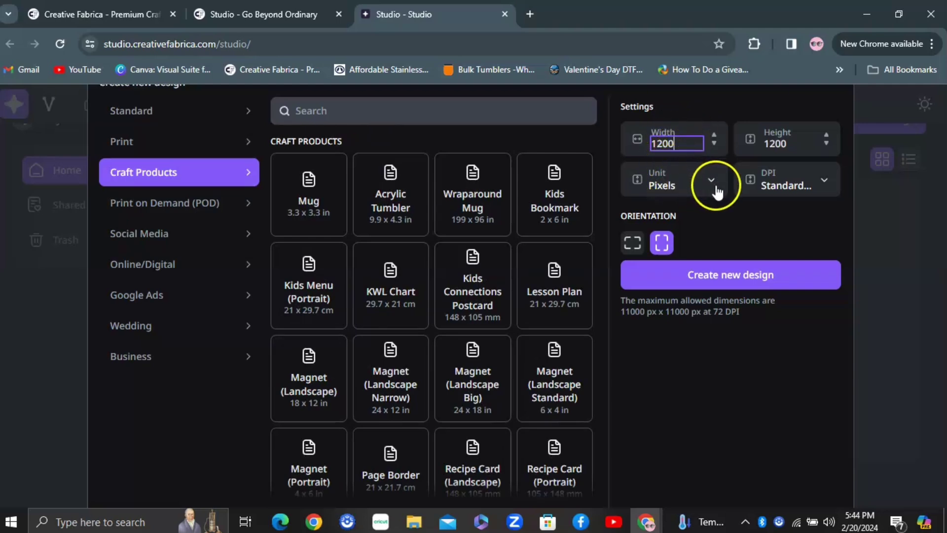
{"action": "left_click", "coordinate": [666, 190]}
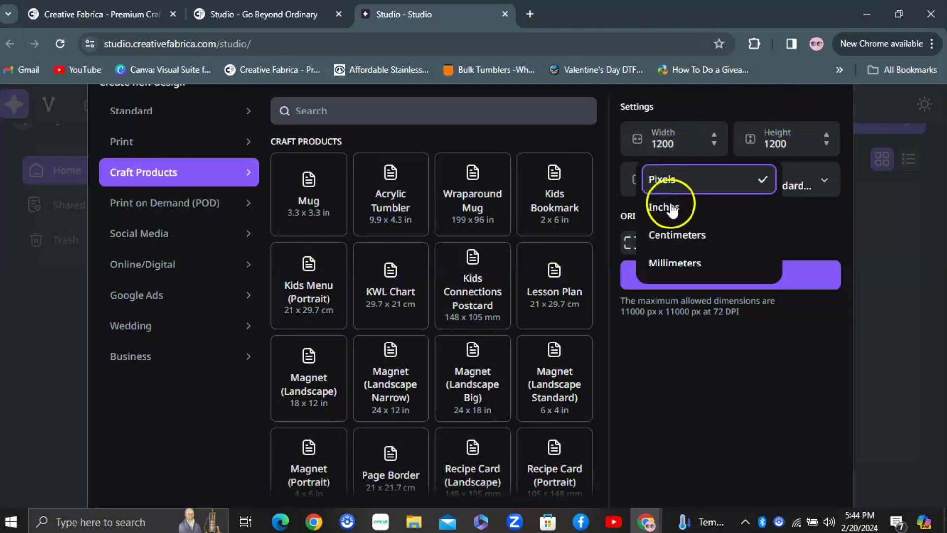
{"action": "left_click", "coordinate": [672, 209]}
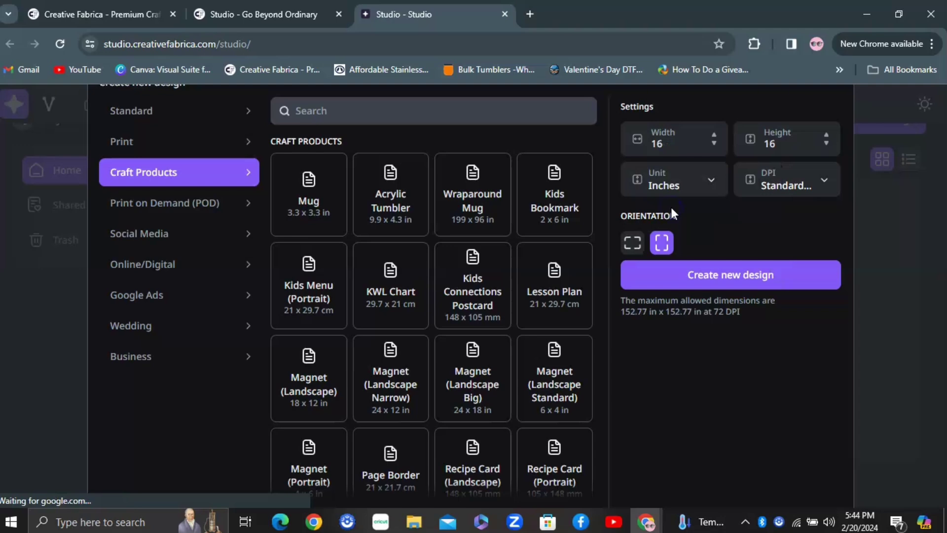
Switch the new design's orientation to landscape and back to portrait.
{"action": "left_click", "coordinate": [661, 242]}
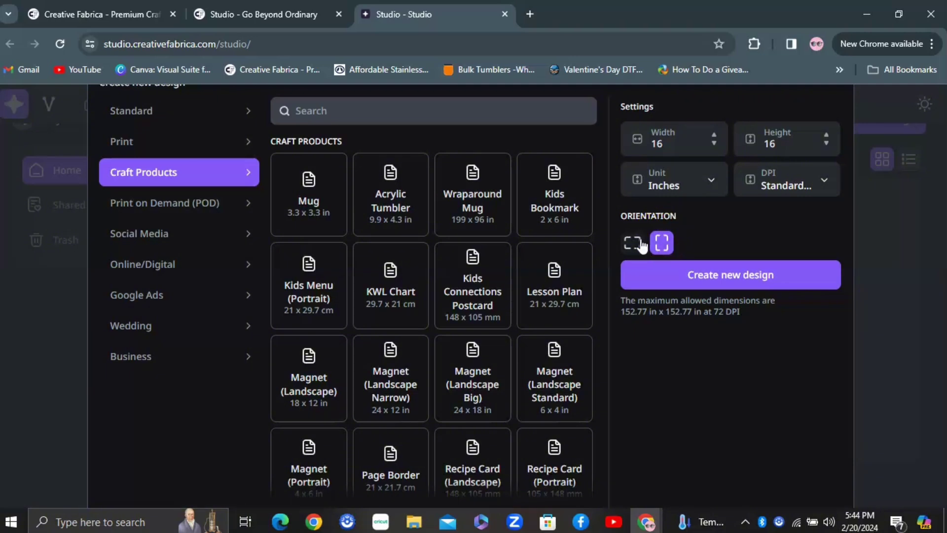
{"action": "left_click", "coordinate": [641, 243]}
{"action": "left_click", "coordinate": [628, 244]}
{"action": "left_click", "coordinate": [683, 231]}
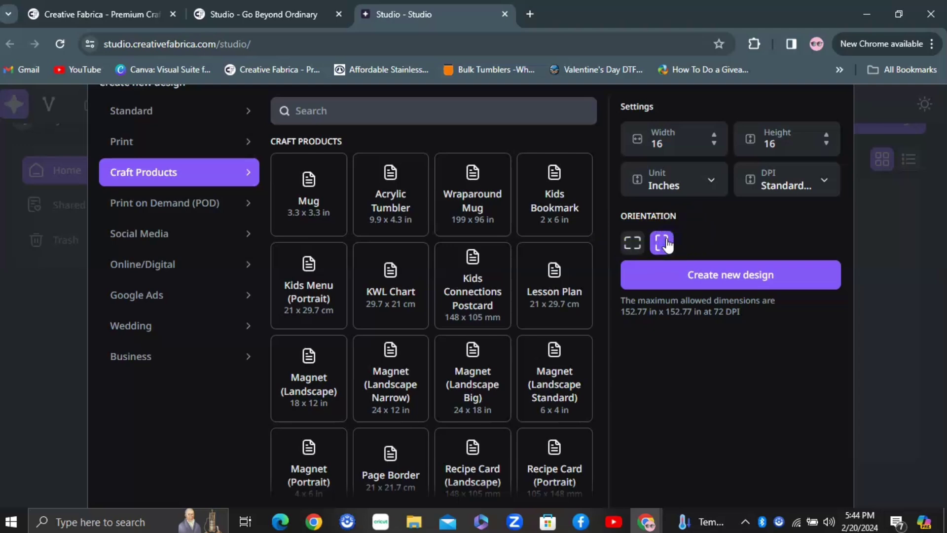
{"action": "left_click", "coordinate": [664, 242]}
{"action": "left_click", "coordinate": [633, 242]}
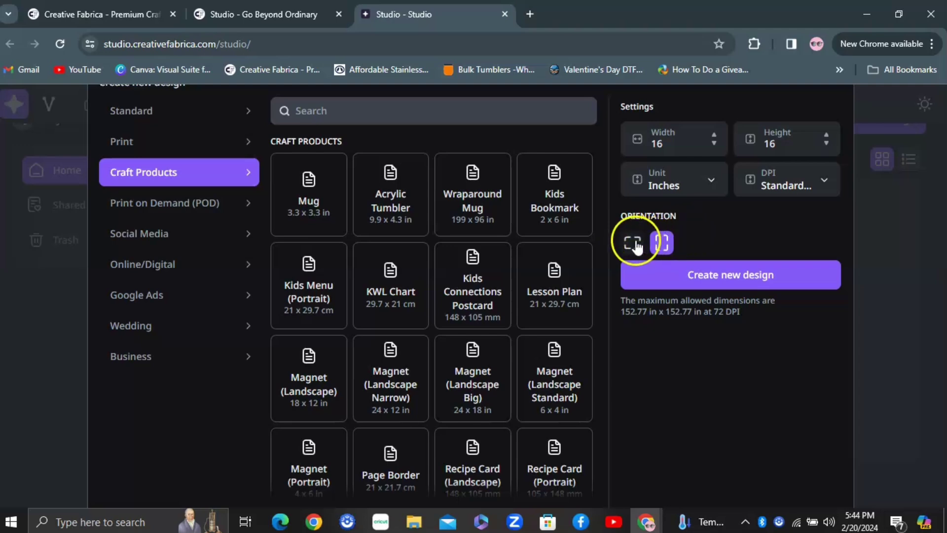
{"action": "left_click", "coordinate": [691, 244]}
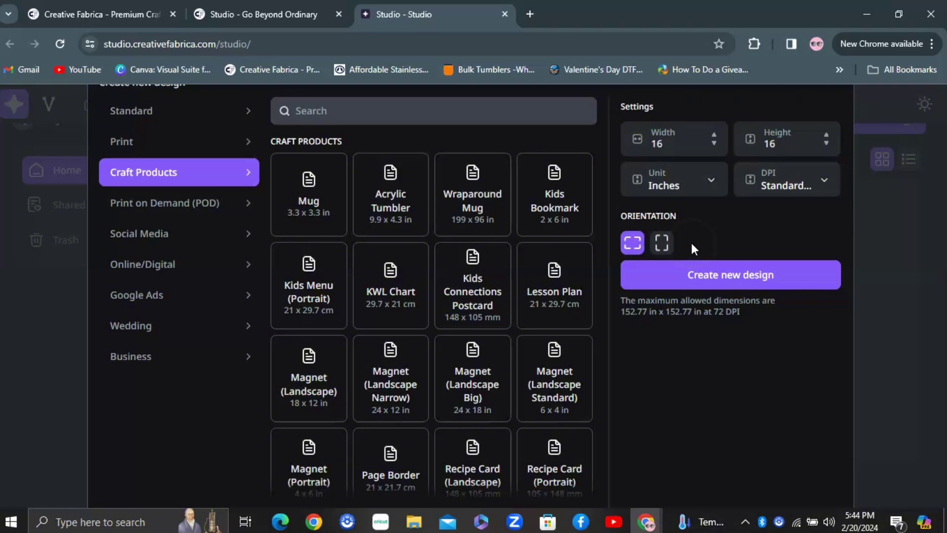
{"action": "left_click", "coordinate": [662, 243]}
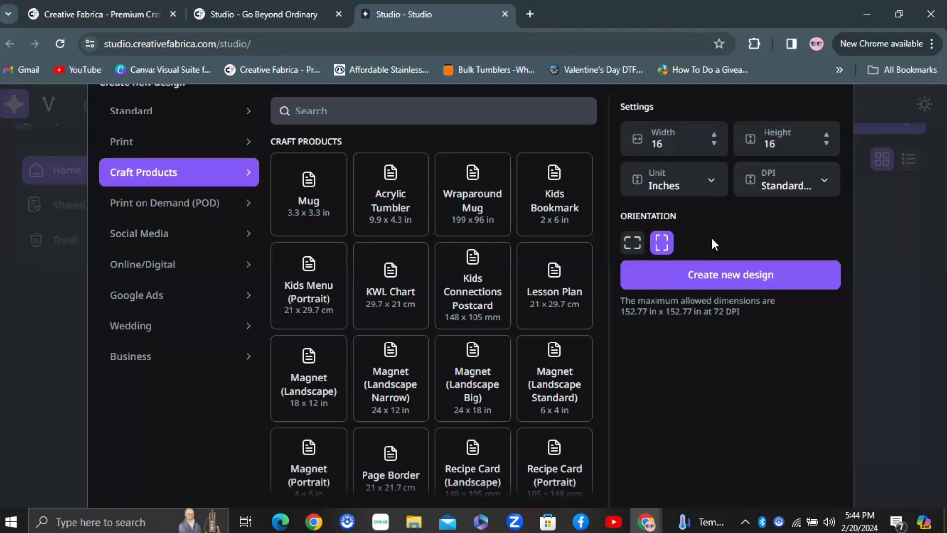
Create the new design from the Mug preset, 3.3 x 3.3 in, in Craft Products.
{"action": "left_click", "coordinate": [469, 228]}
{"action": "left_click", "coordinate": [293, 185]}
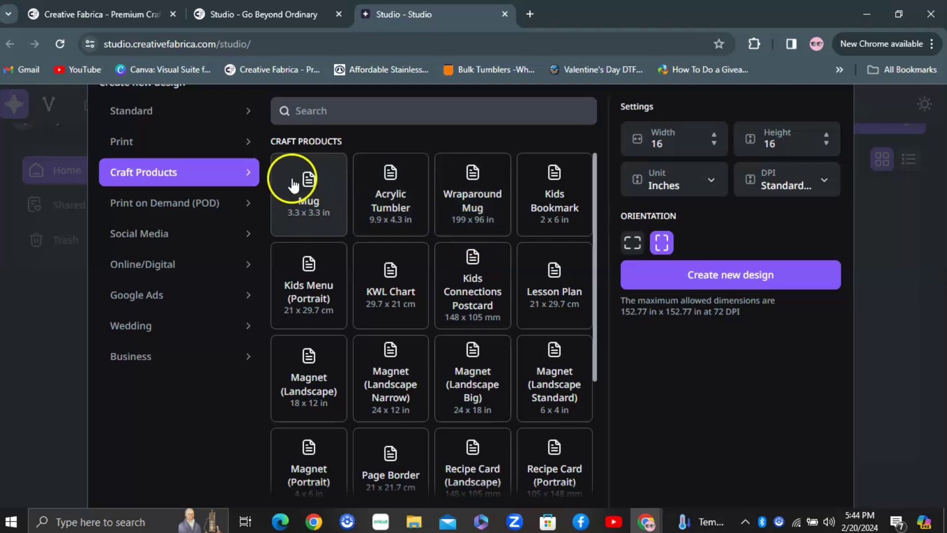
{"action": "left_click", "coordinate": [294, 187]}
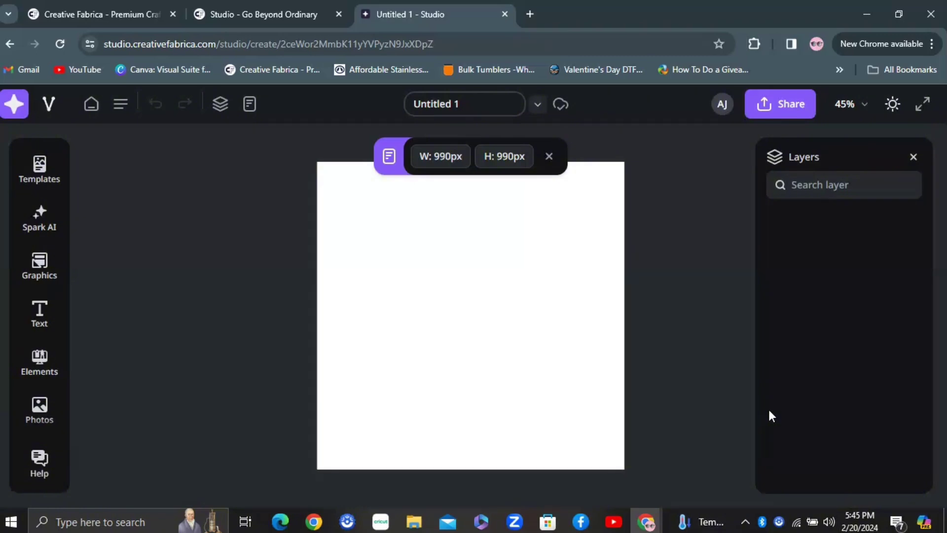
Open the template library and hide the Layers list.
{"action": "left_click", "coordinate": [39, 166]}
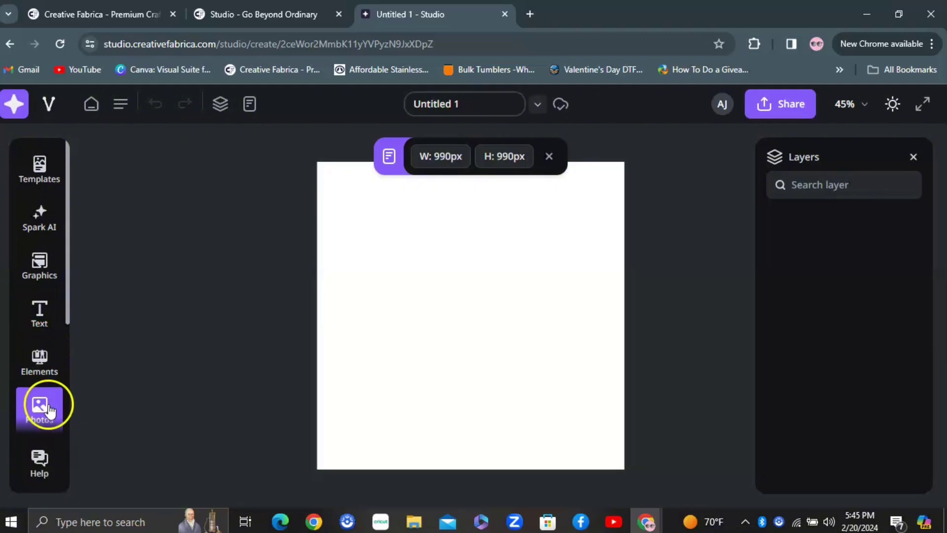
{"action": "left_click", "coordinate": [40, 168]}
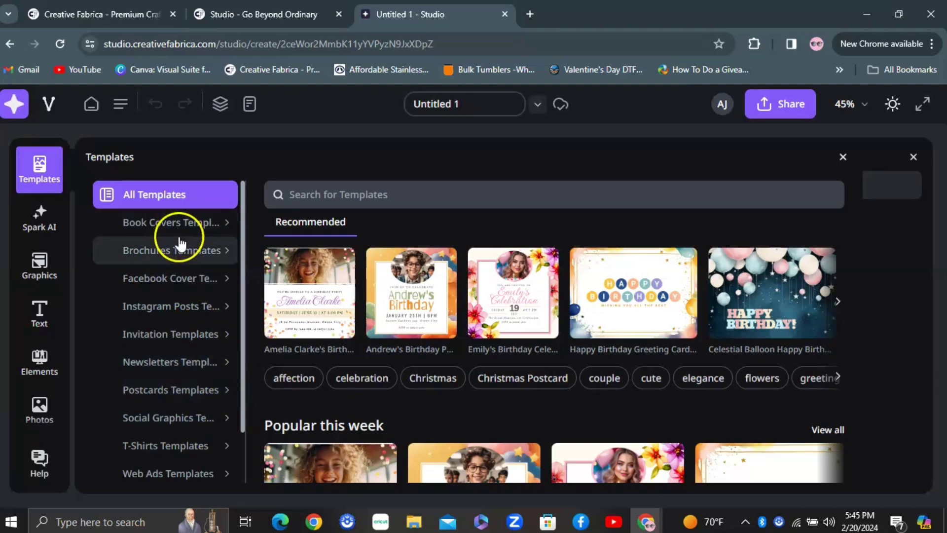
{"action": "left_click", "coordinate": [349, 196]}
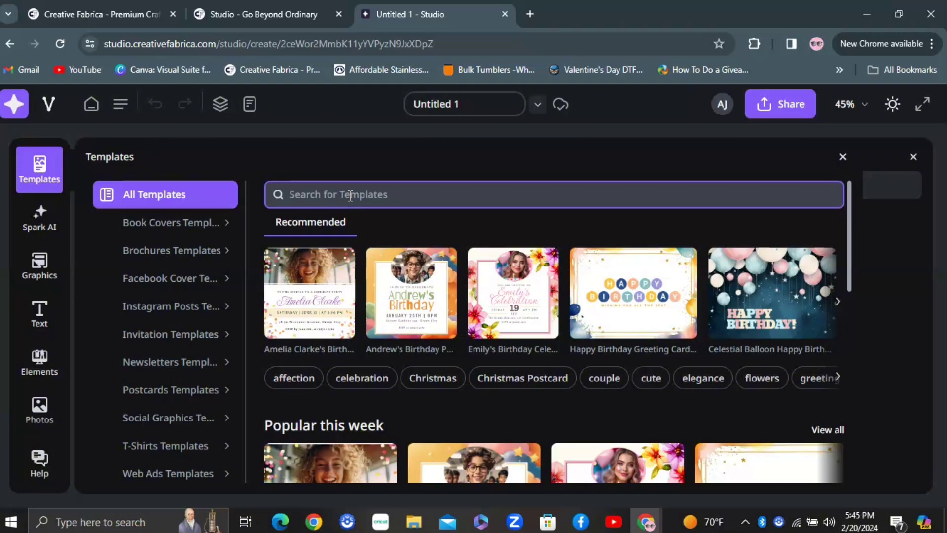
{"action": "left_click", "coordinate": [912, 158]}
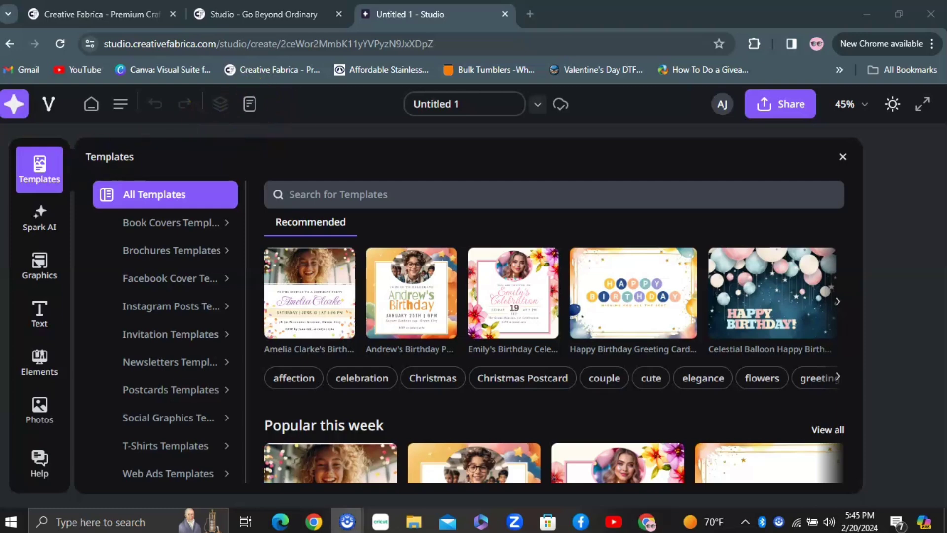
Replace the sample Spark AI prompt with "Flowers with blue background" and generate images from it.
{"action": "left_click", "coordinate": [39, 222]}
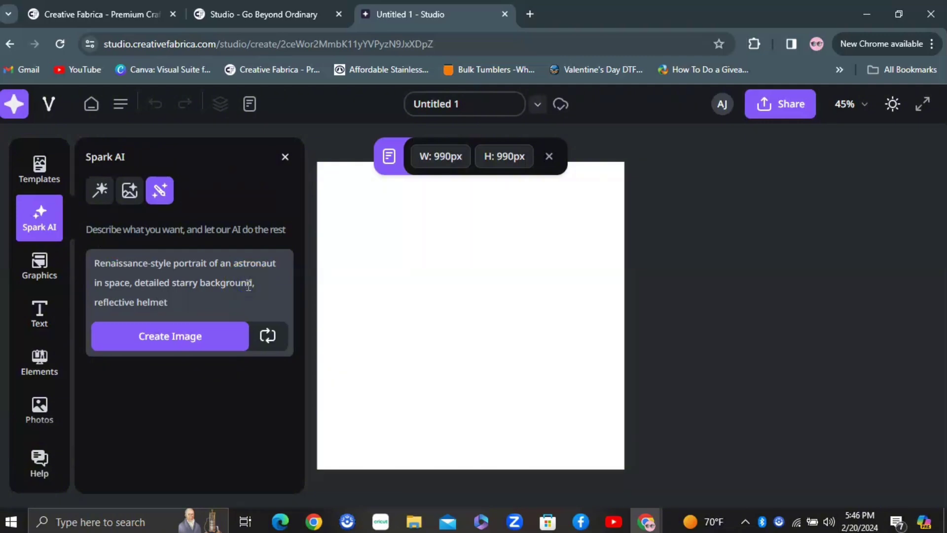
{"action": "left_click_drag", "start_coordinate": [211, 285], "coordinate": [118, 282]}
{"action": "left_click_drag", "start_coordinate": [179, 307], "coordinate": [95, 264]}
{"action": "key", "text": "BackSpace"}
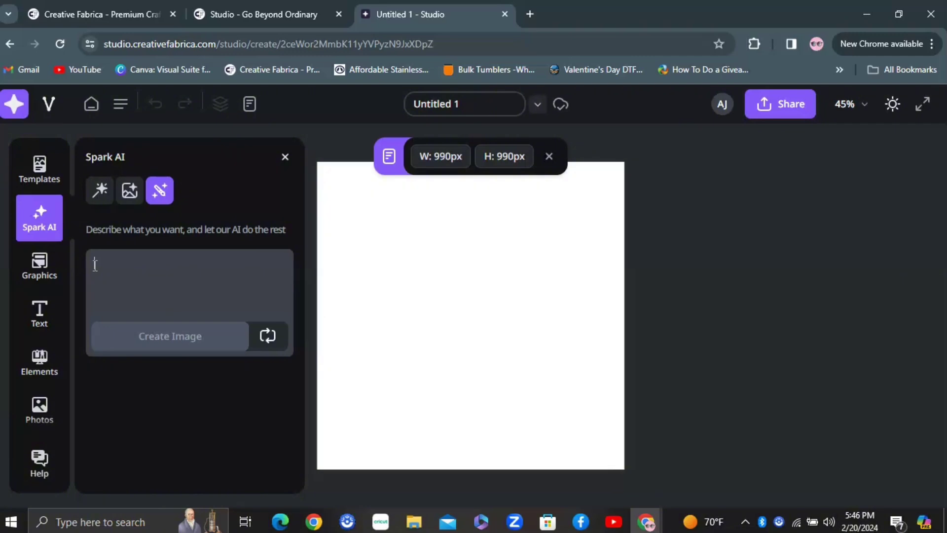
{"action": "type", "text": "T"}
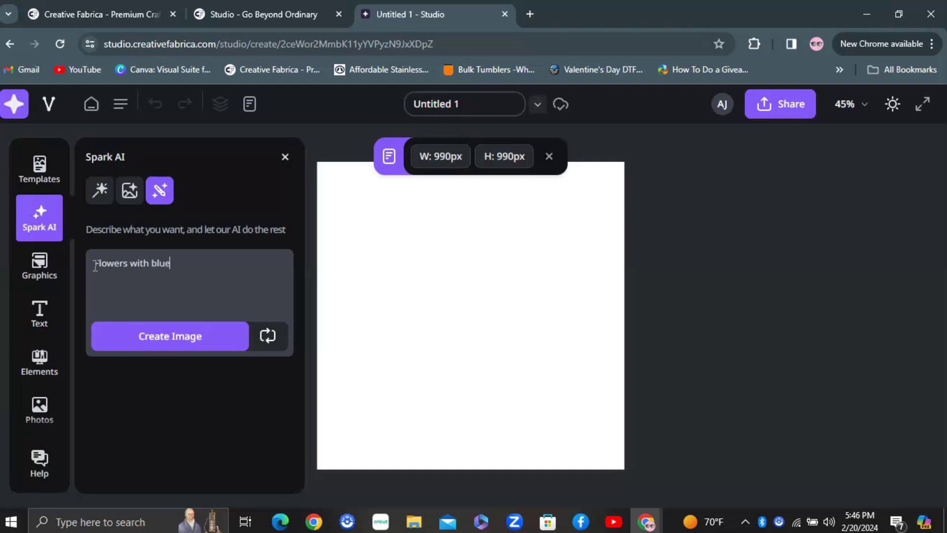
{"action": "left_click", "coordinate": [226, 264]}
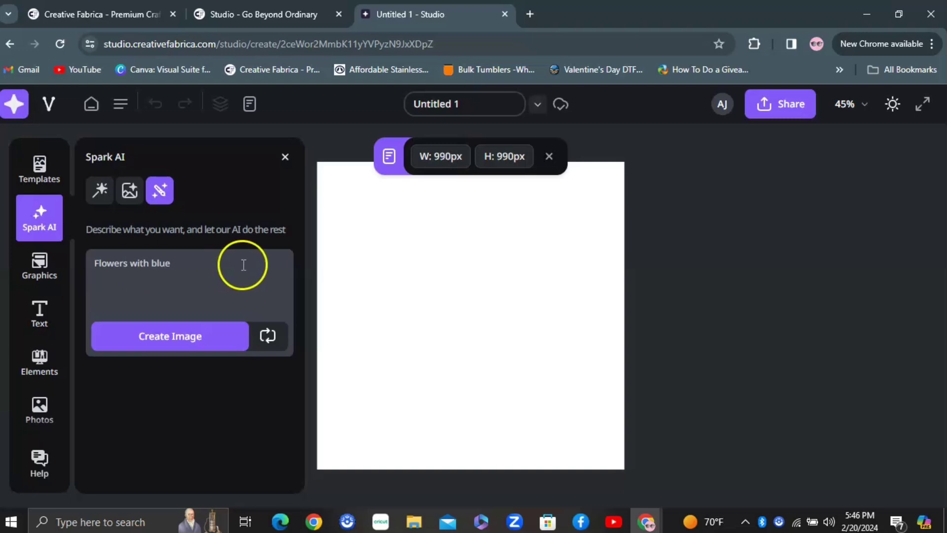
{"action": "type", "text": "background"}
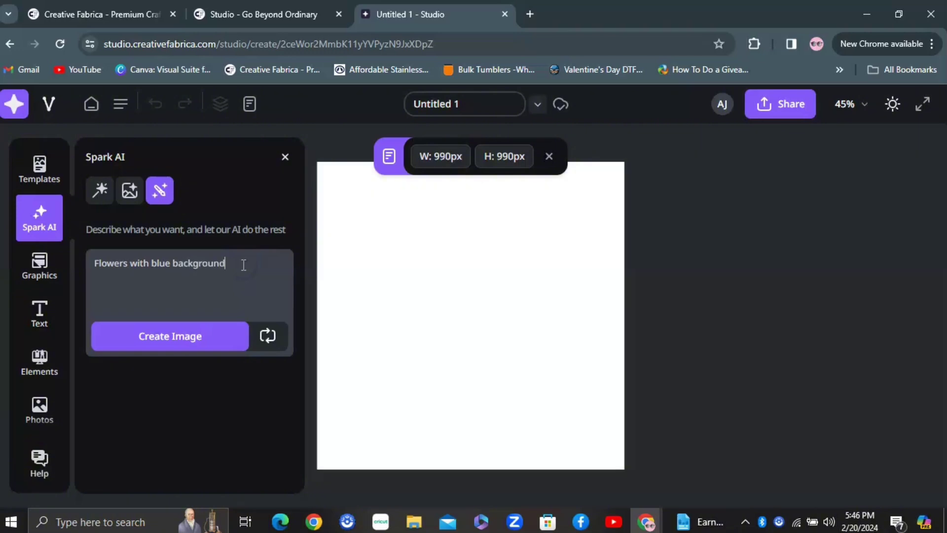
{"action": "left_click", "coordinate": [202, 326]}
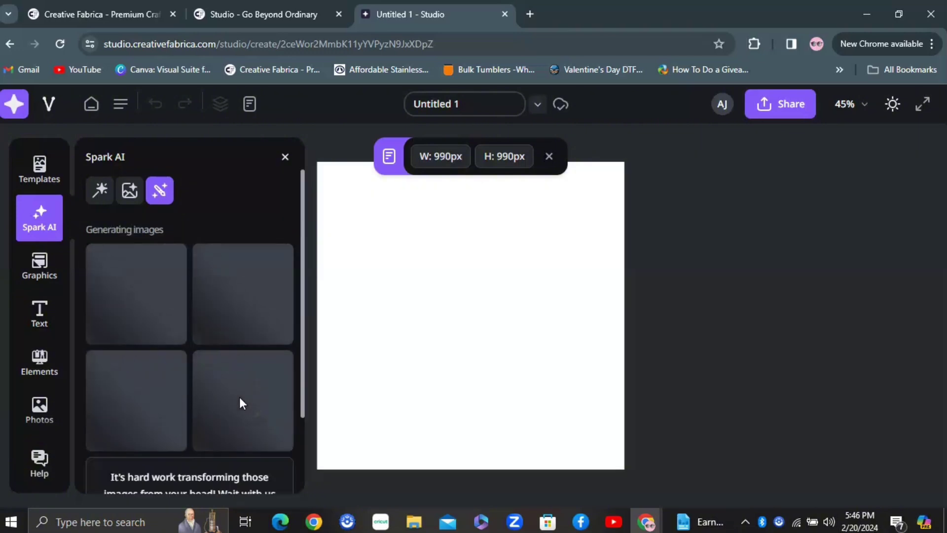
{"action": "left_click_drag", "start_coordinate": [300, 424], "coordinate": [303, 481]}
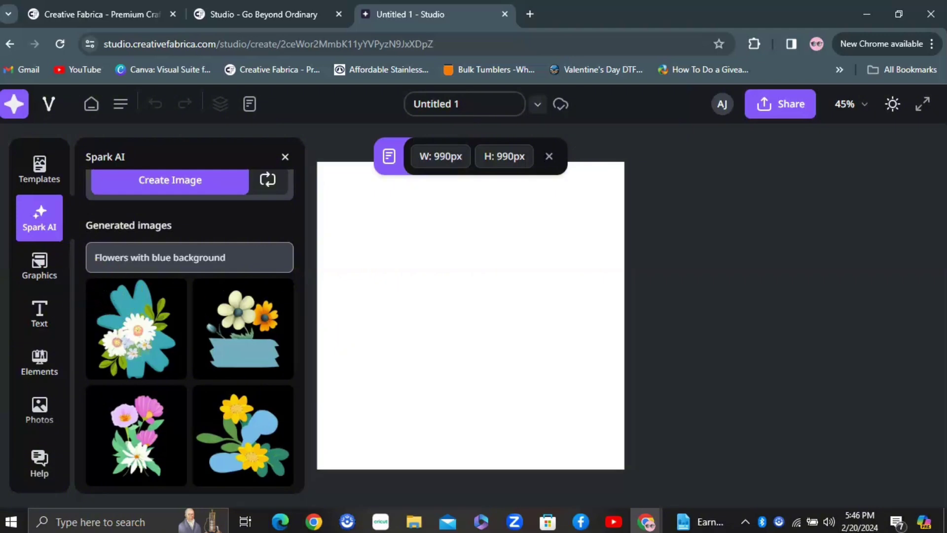
Browse the graphics library down to the watercolor bunny among flowers.
{"action": "left_click", "coordinate": [48, 265]}
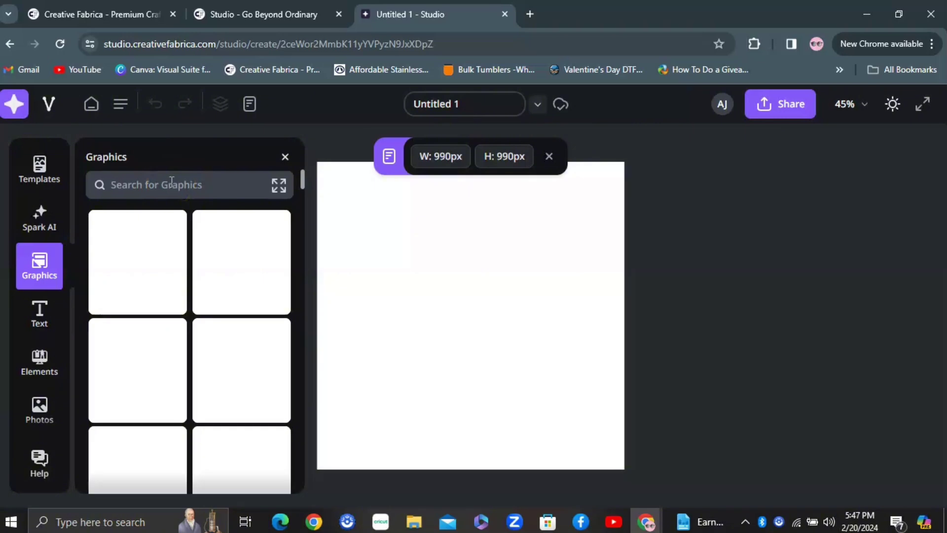
{"action": "left_click", "coordinate": [298, 175]}
{"action": "left_click_drag", "start_coordinate": [297, 180], "coordinate": [306, 199]}
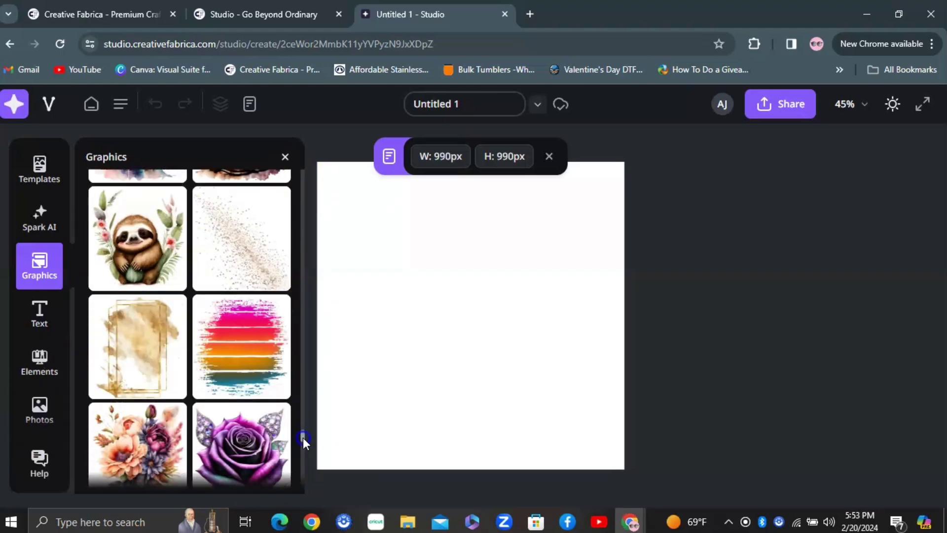
{"action": "left_click_drag", "start_coordinate": [303, 437], "coordinate": [302, 442]}
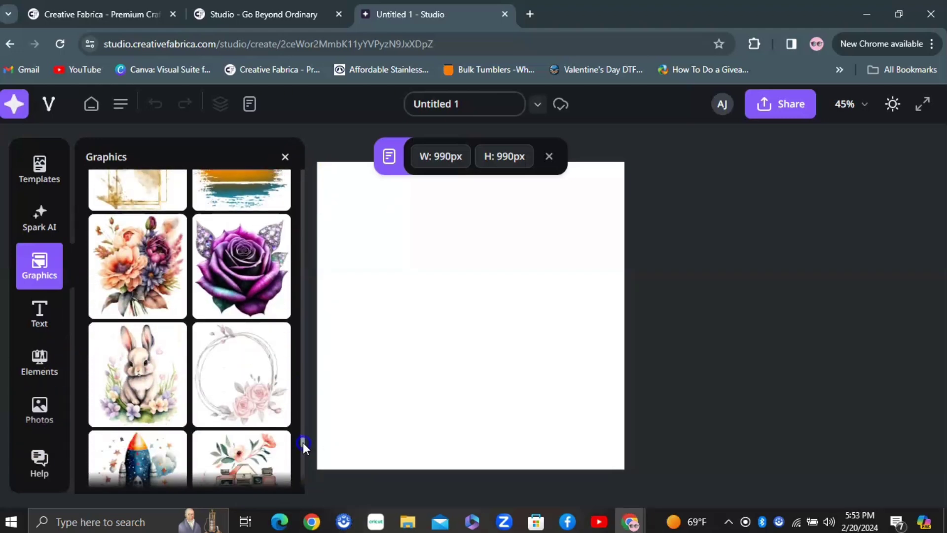
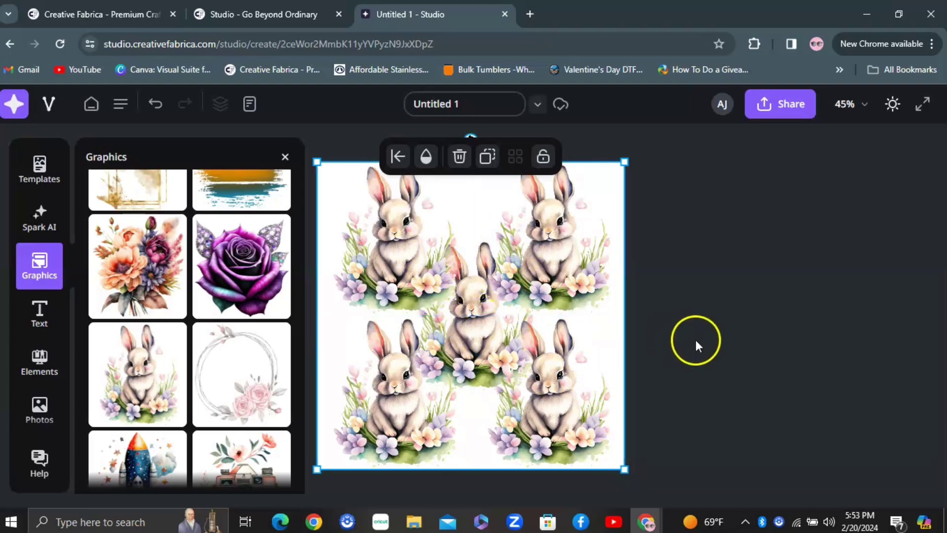
Undo the tiling of the bunny graphic on the canvas.
{"action": "left_click", "coordinate": [115, 104]}
{"action": "left_click", "coordinate": [117, 103]}
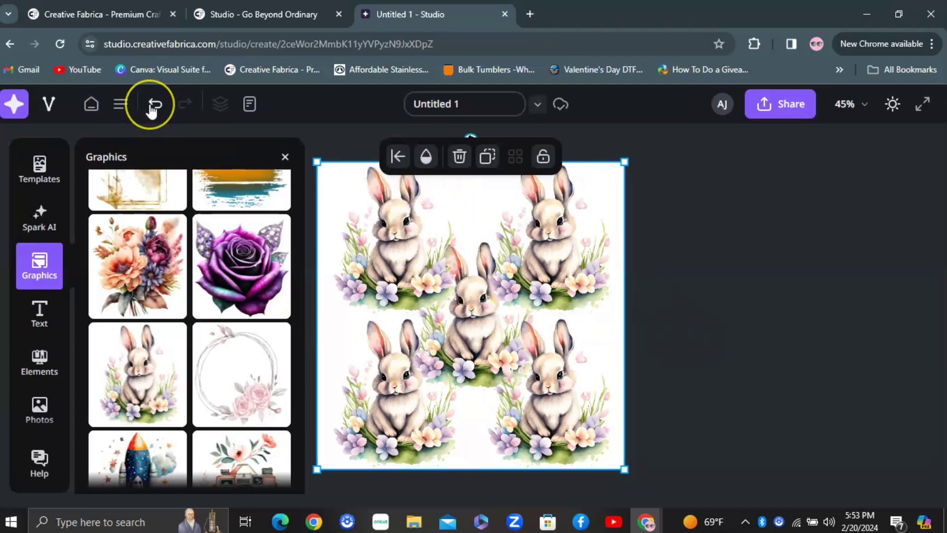
{"action": "left_click", "coordinate": [151, 110]}
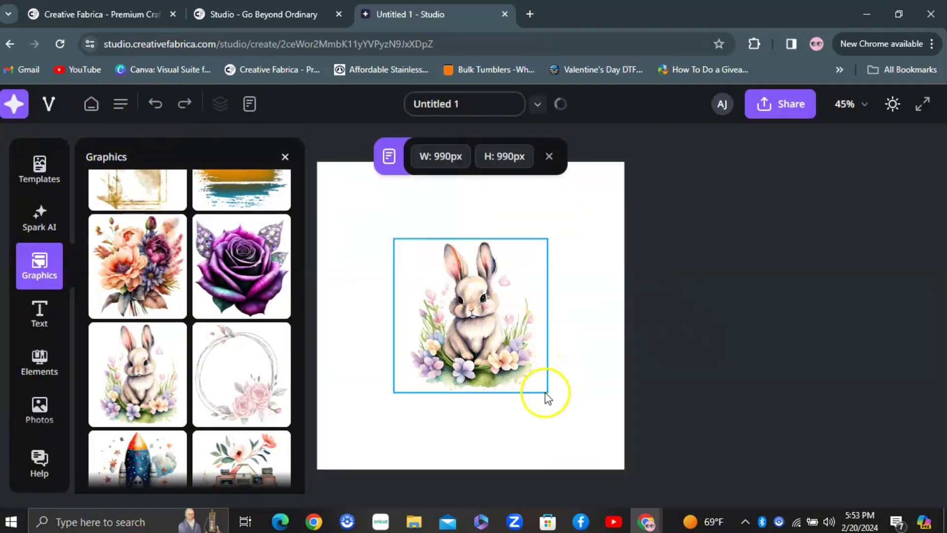
Shrink the bunny graphic to under half its size and tile it across the canvas.
{"action": "left_click", "coordinate": [546, 395]}
{"action": "left_click_drag", "start_coordinate": [545, 395], "coordinate": [473, 318]}
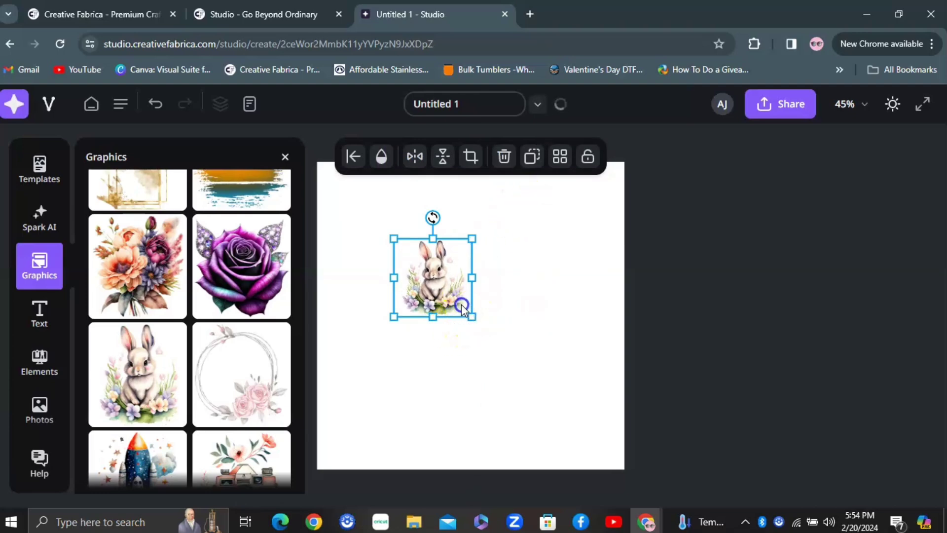
{"action": "left_click_drag", "start_coordinate": [461, 303], "coordinate": [462, 306]}
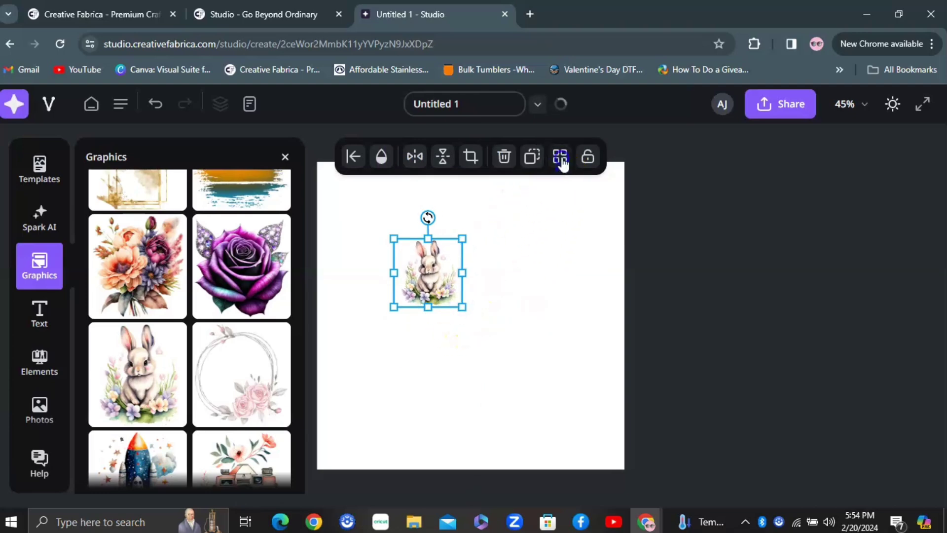
{"action": "left_click", "coordinate": [696, 290]}
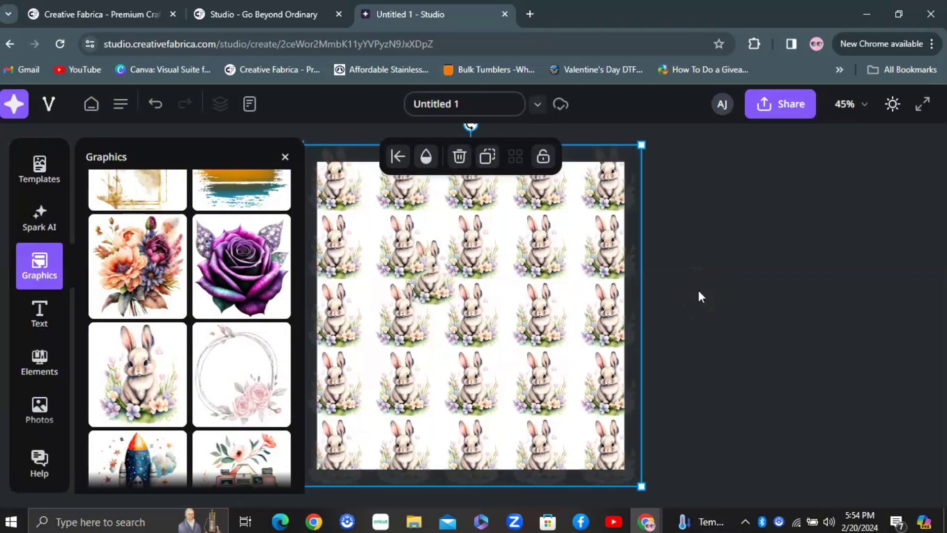
{"action": "left_click", "coordinate": [699, 291]}
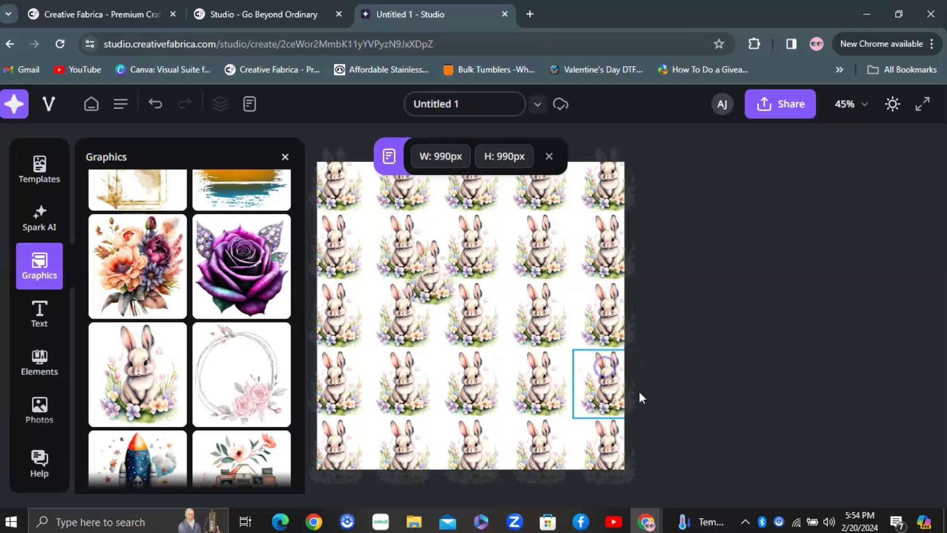
Scale the tiled bunny pattern down from its corners until its height matches the canvas.
{"action": "left_click", "coordinate": [672, 418]}
{"action": "left_click_drag", "start_coordinate": [640, 486], "coordinate": [623, 469]}
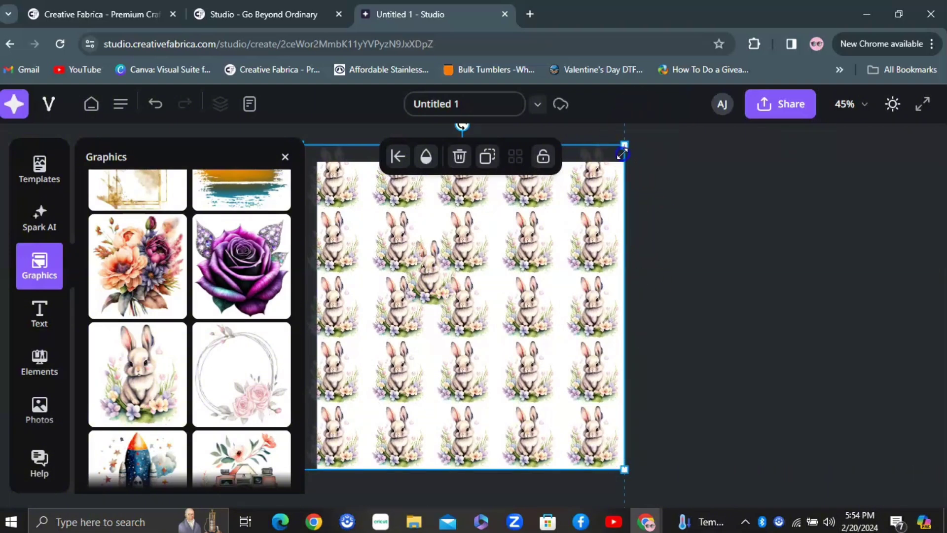
{"action": "left_click_drag", "start_coordinate": [622, 154], "coordinate": [614, 166]}
{"action": "left_click", "coordinate": [449, 291]}
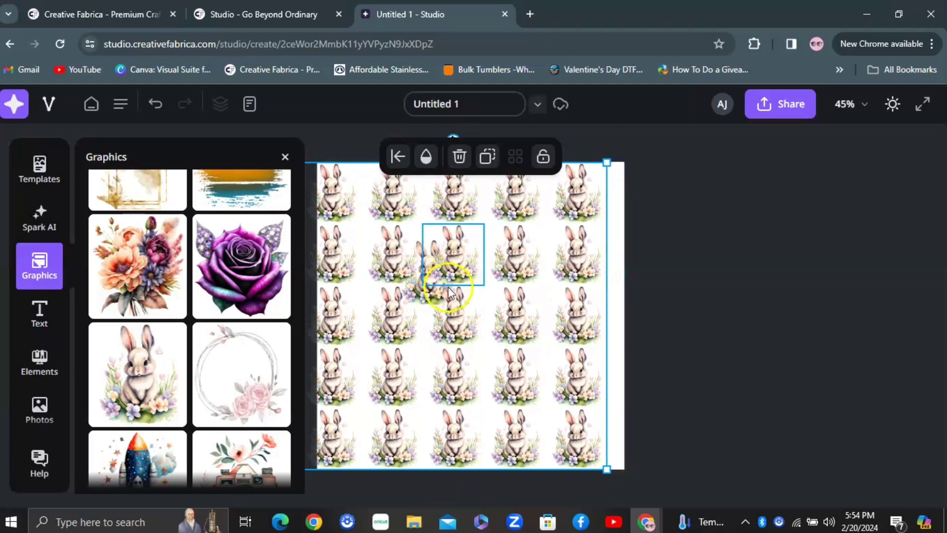
{"action": "left_click", "coordinate": [728, 375]}
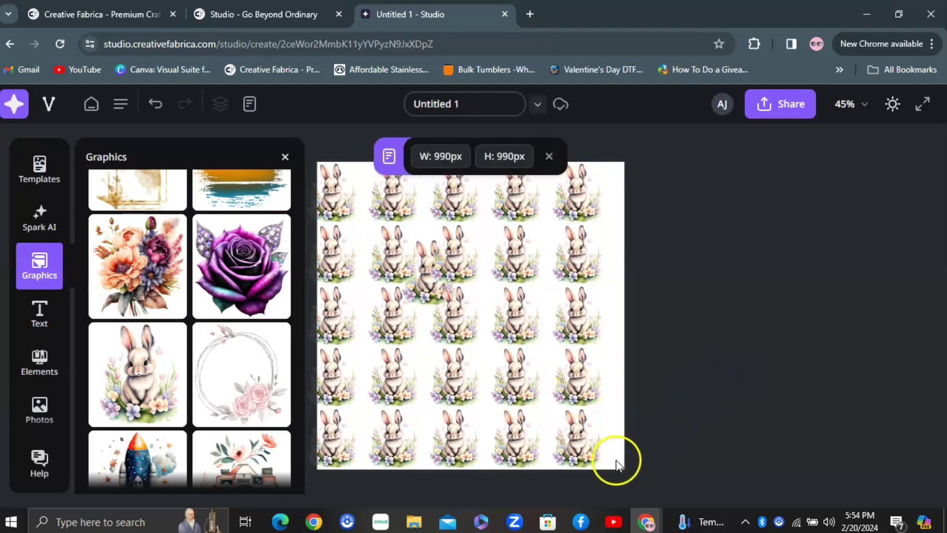
Select all the bunnies together and move them to align the pattern with the canvas edges.
{"action": "left_click_drag", "start_coordinate": [670, 445], "coordinate": [317, 163]}
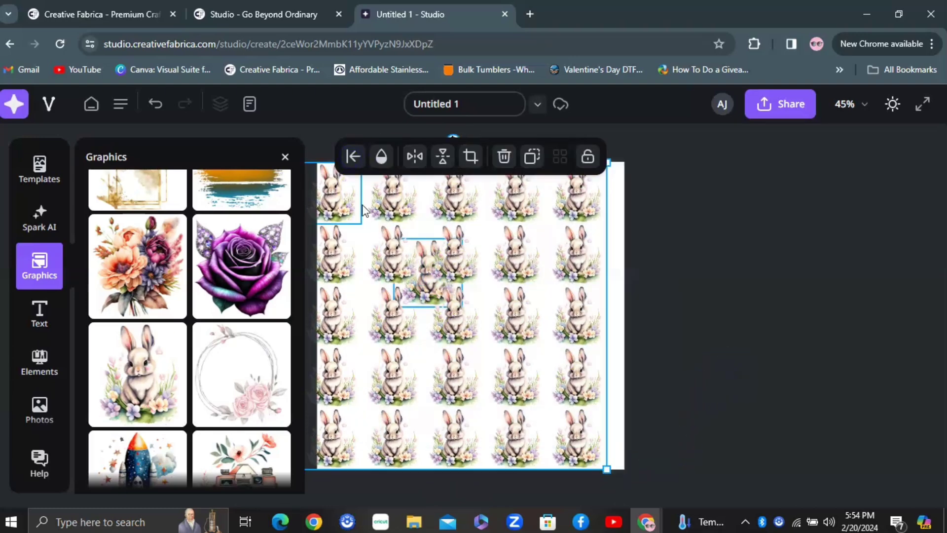
{"action": "left_click_drag", "start_coordinate": [709, 470], "coordinate": [292, 162]}
{"action": "left_click_drag", "start_coordinate": [400, 262], "coordinate": [443, 297]}
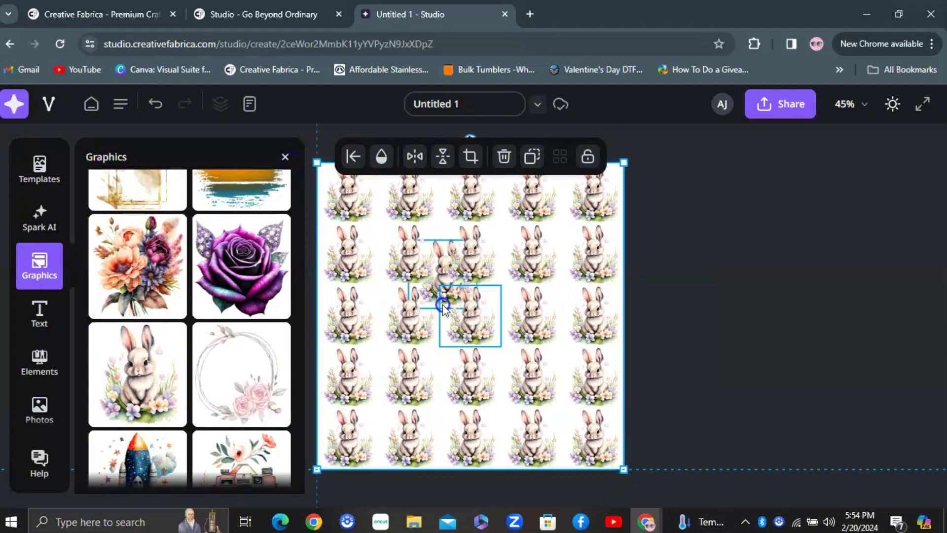
{"action": "left_click", "coordinate": [720, 272]}
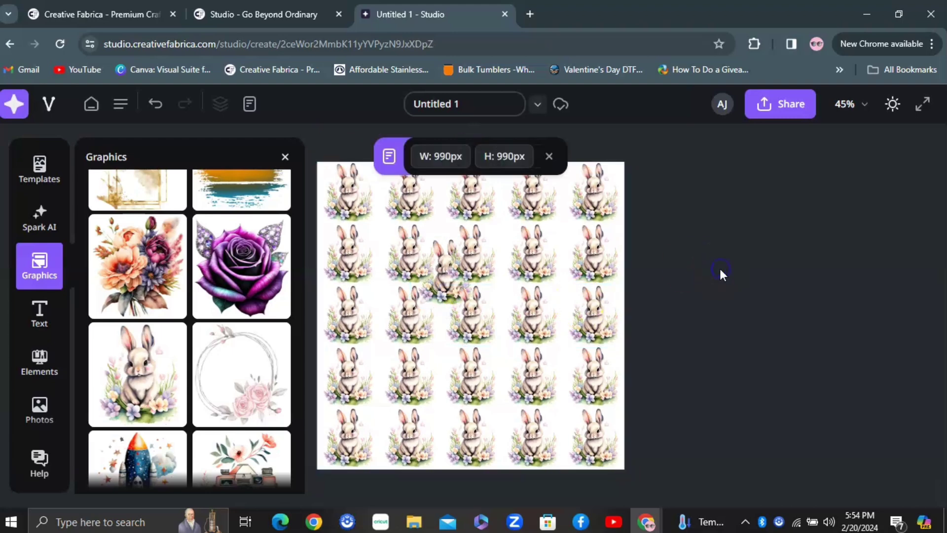
Undo the repositioning, scaling and tiling of the bunny pattern until only the single small bunny remains.
{"action": "left_click", "coordinate": [441, 276]}
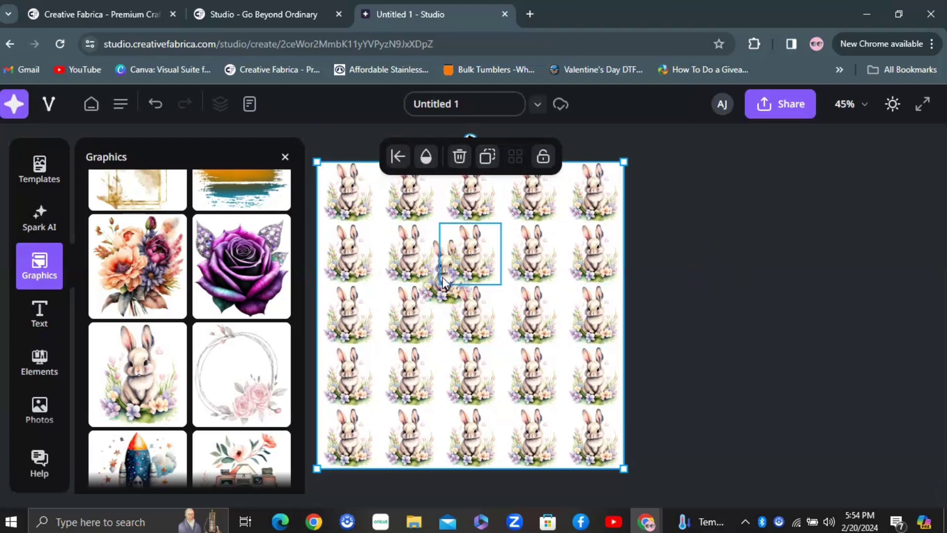
{"action": "left_click", "coordinate": [733, 327]}
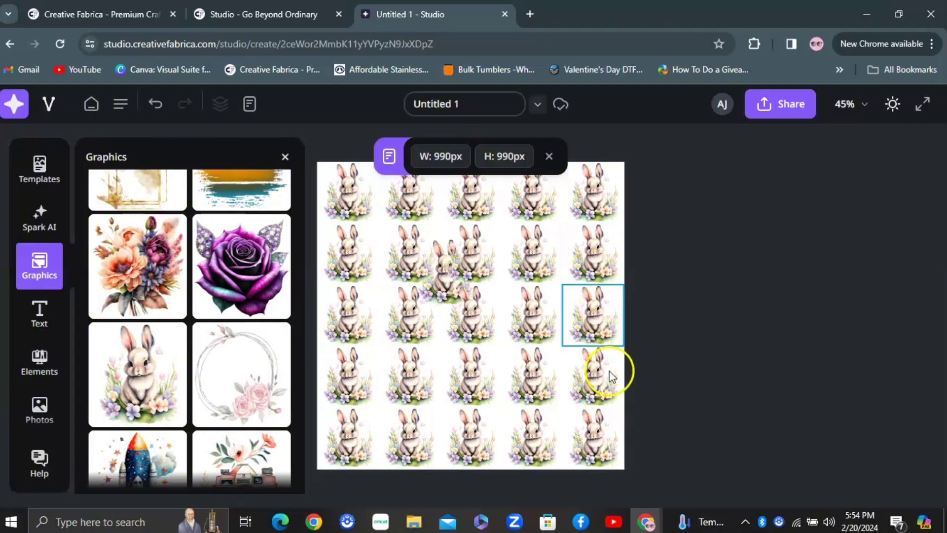
{"action": "left_click", "coordinate": [162, 109]}
{"action": "left_click", "coordinate": [162, 109]}
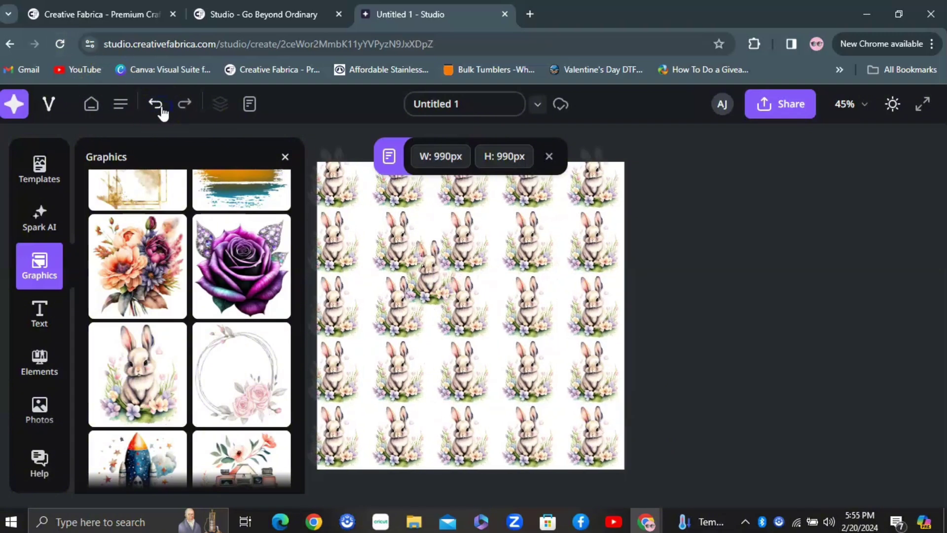
{"action": "left_click", "coordinate": [162, 109]}
{"action": "left_click", "coordinate": [162, 110]}
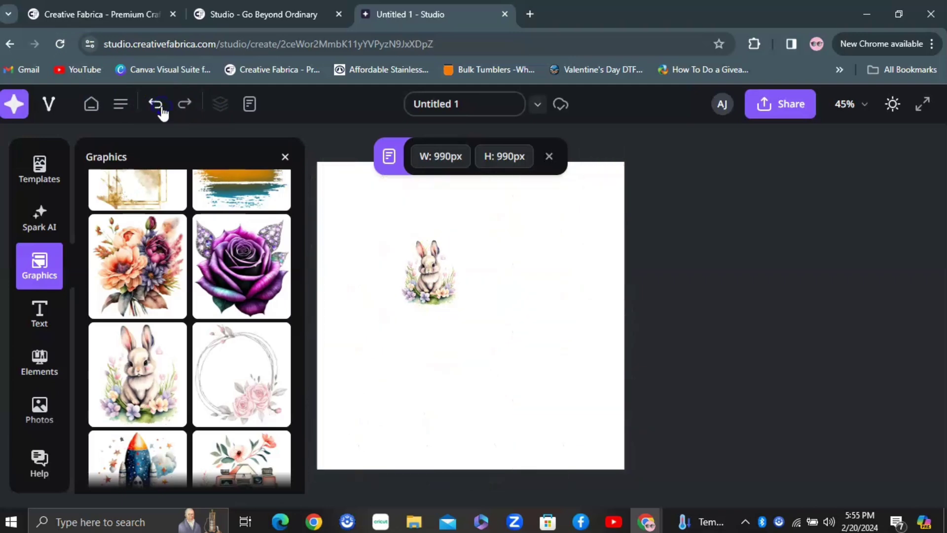
Delete the remaining bunny graphic from the canvas.
{"action": "left_click", "coordinate": [369, 243]}
{"action": "left_click", "coordinate": [429, 280]}
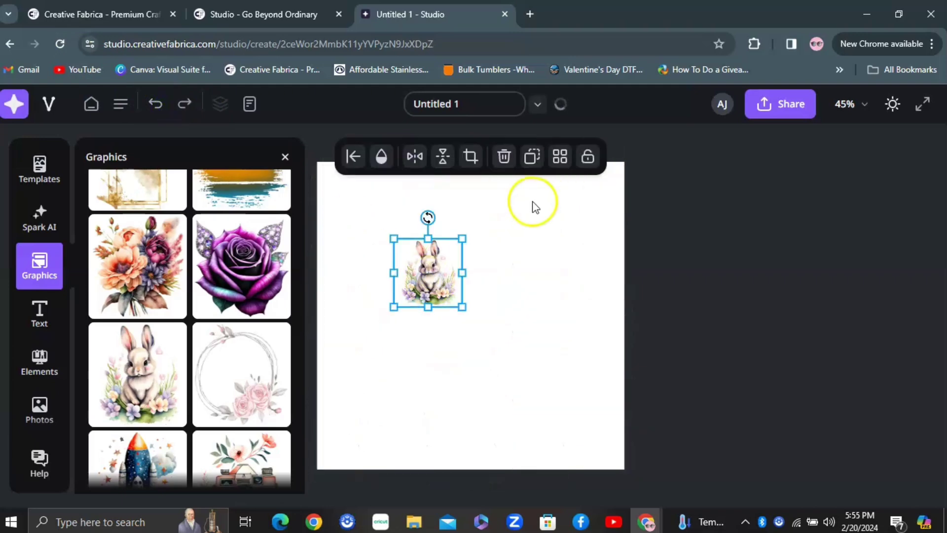
{"action": "left_click", "coordinate": [505, 159]}
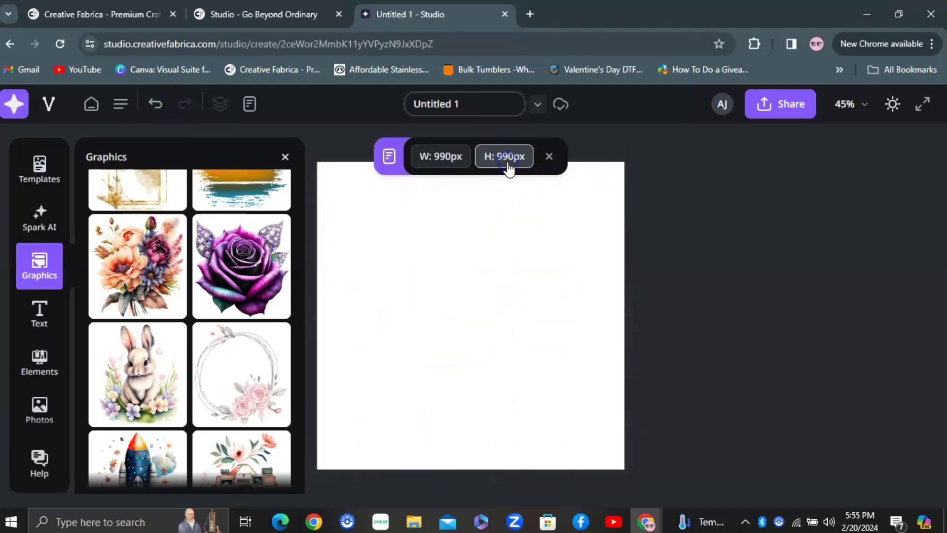
Add a subheading text box to the canvas, widen it and enlarge its font size to 96.
{"action": "left_click", "coordinate": [40, 313]}
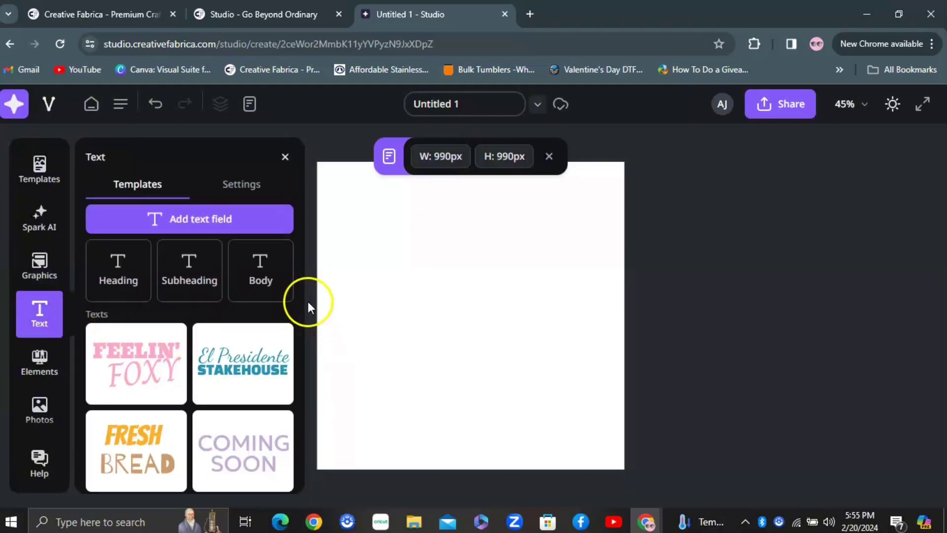
{"action": "left_click_drag", "start_coordinate": [300, 300], "coordinate": [294, 251]}
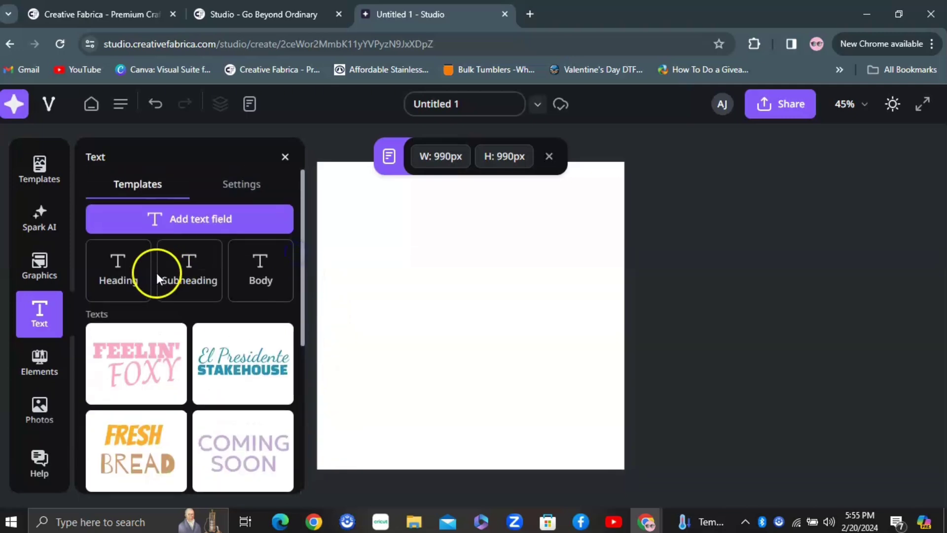
{"action": "left_click", "coordinate": [177, 289]}
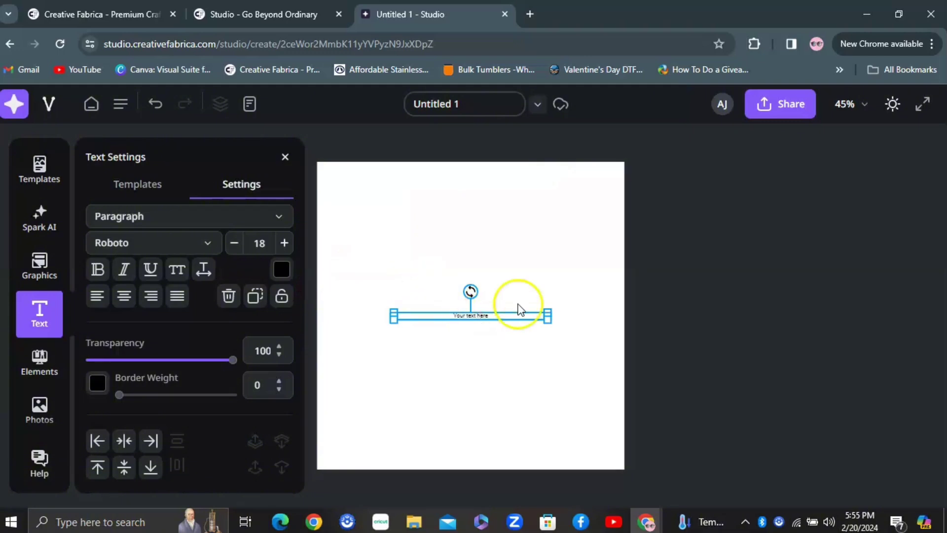
{"action": "left_click_drag", "start_coordinate": [547, 311], "coordinate": [607, 220]}
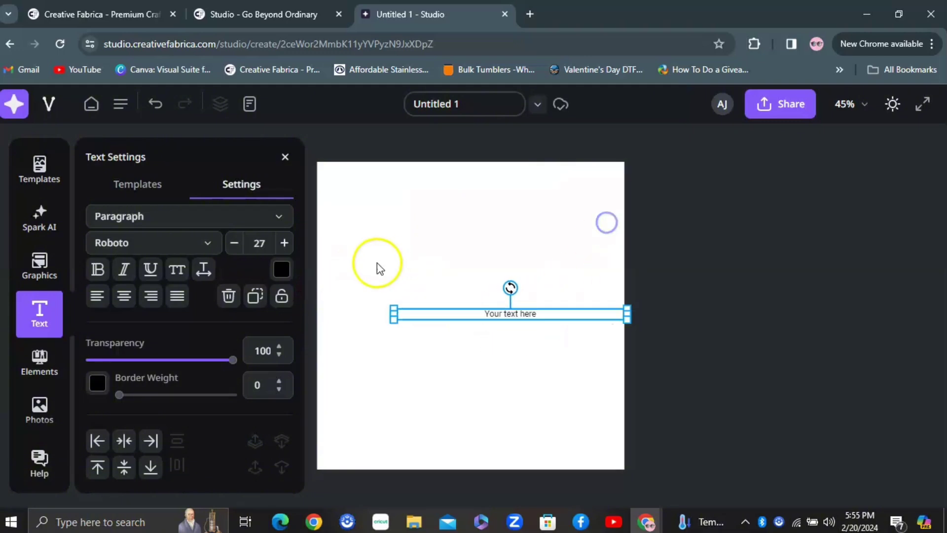
{"action": "left_click", "coordinate": [284, 242]}
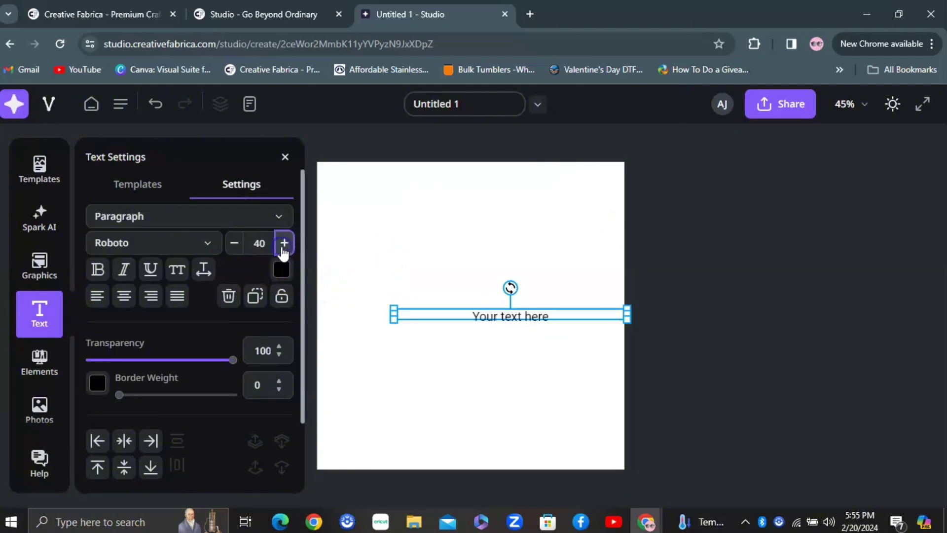
{"action": "left_click", "coordinate": [284, 243]}
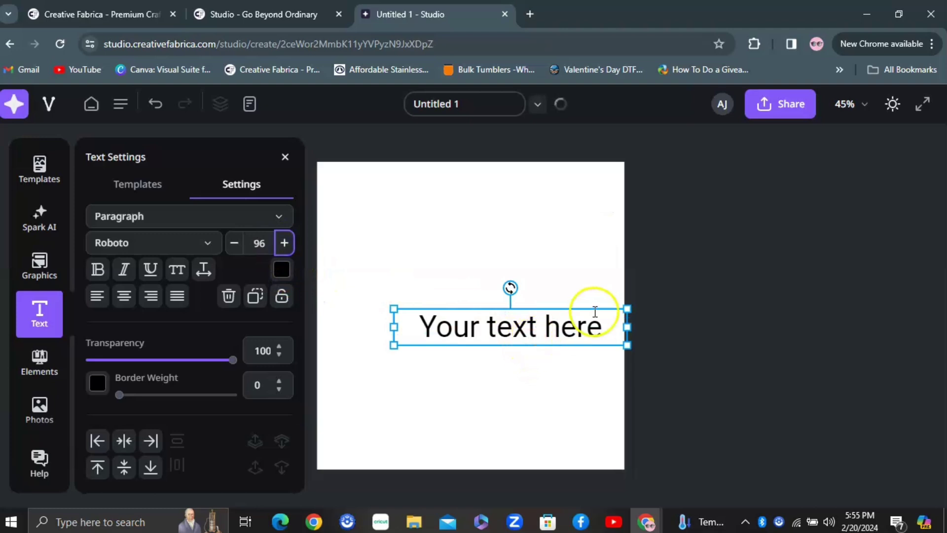
Replace the placeholder text in the text box with HEY.
{"action": "left_click_drag", "start_coordinate": [607, 325], "coordinate": [423, 327]}
{"action": "type", "text": "Y"}
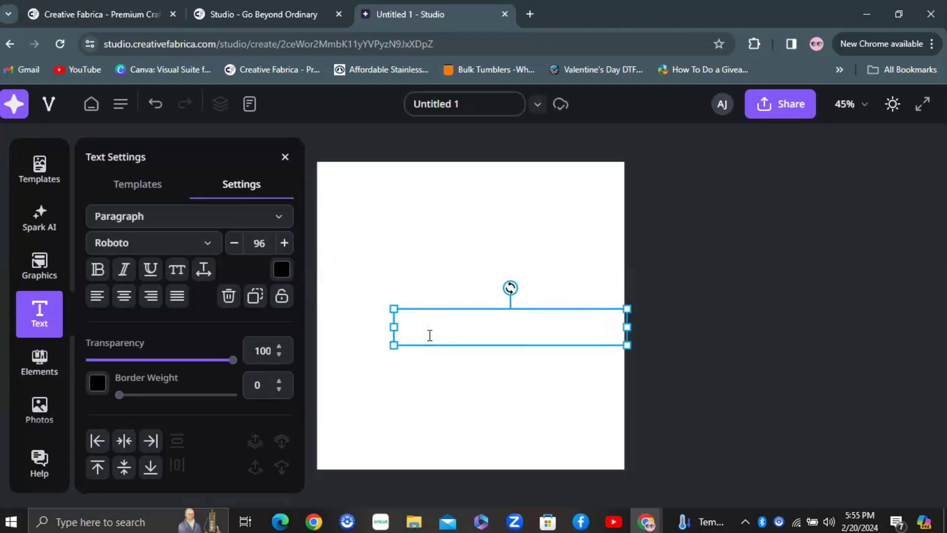
{"action": "type", "text": "EY"}
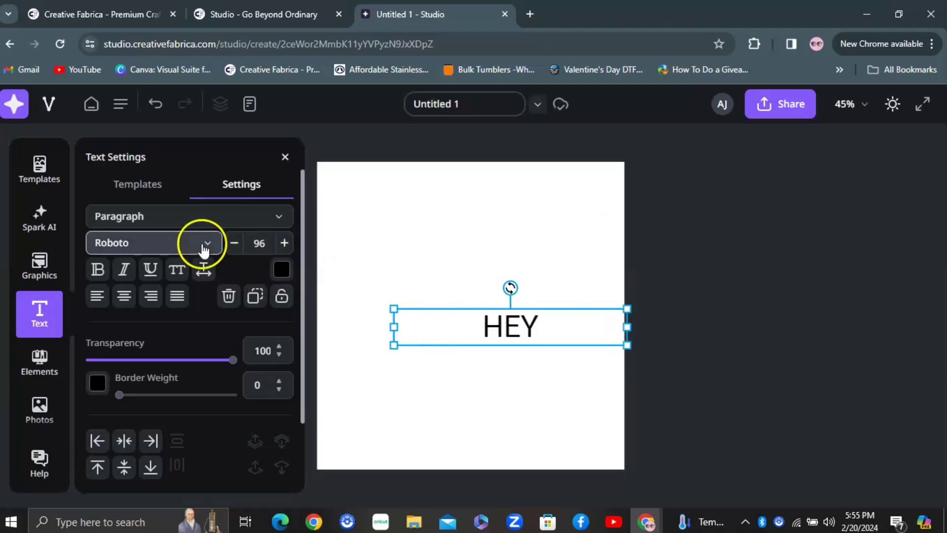
Examine the font list, transparency, bold and color options available for the HEY text.
{"action": "left_click", "coordinate": [170, 247]}
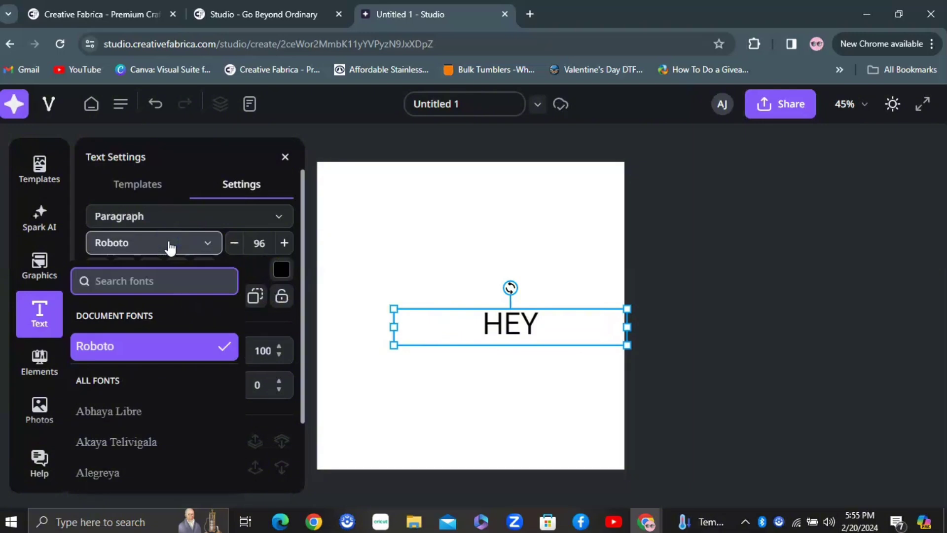
{"action": "left_click", "coordinate": [170, 247]}
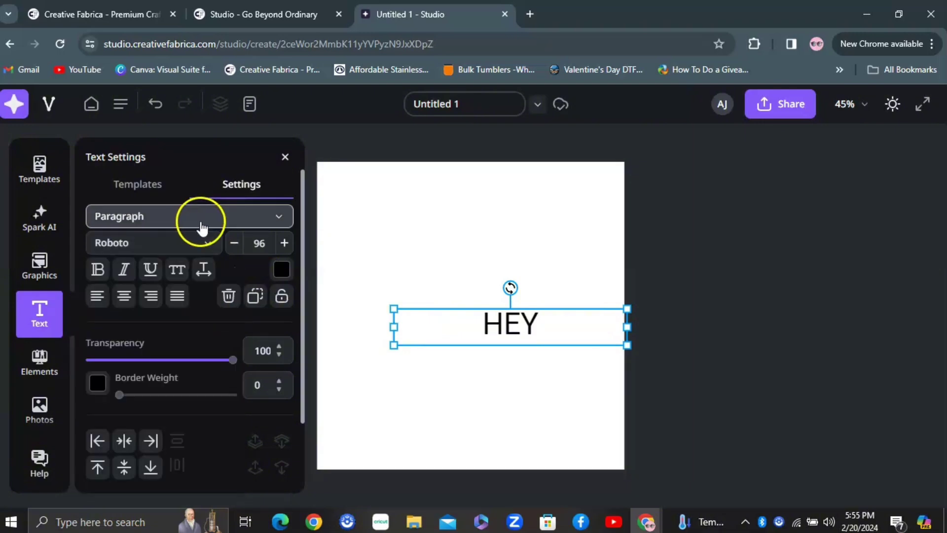
{"action": "left_click_drag", "start_coordinate": [236, 367], "coordinate": [265, 373]}
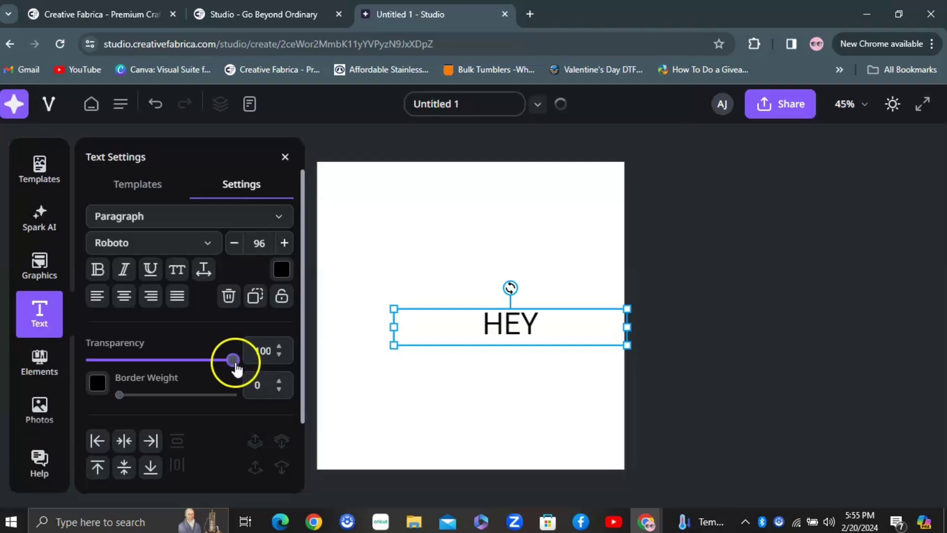
{"action": "left_click", "coordinate": [99, 270]}
{"action": "left_click", "coordinate": [100, 273]}
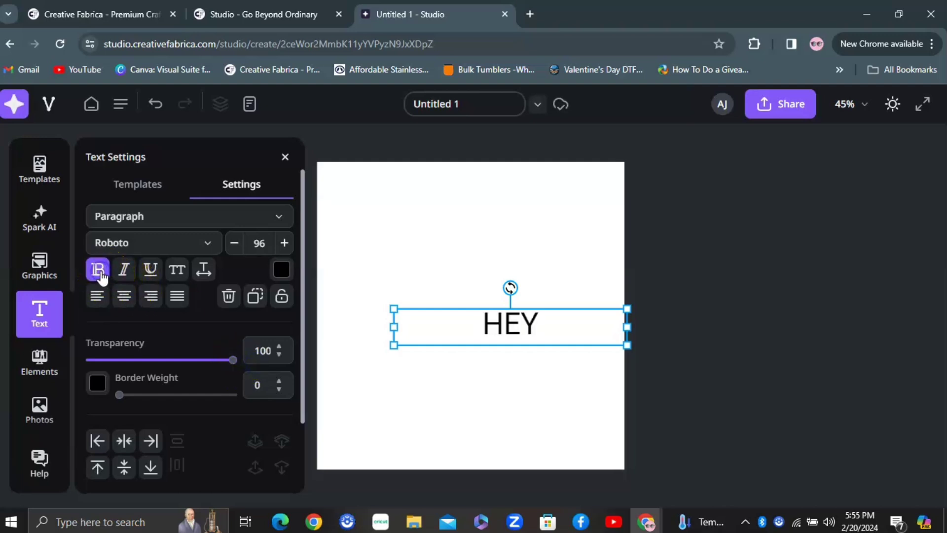
{"action": "left_click", "coordinate": [282, 269]}
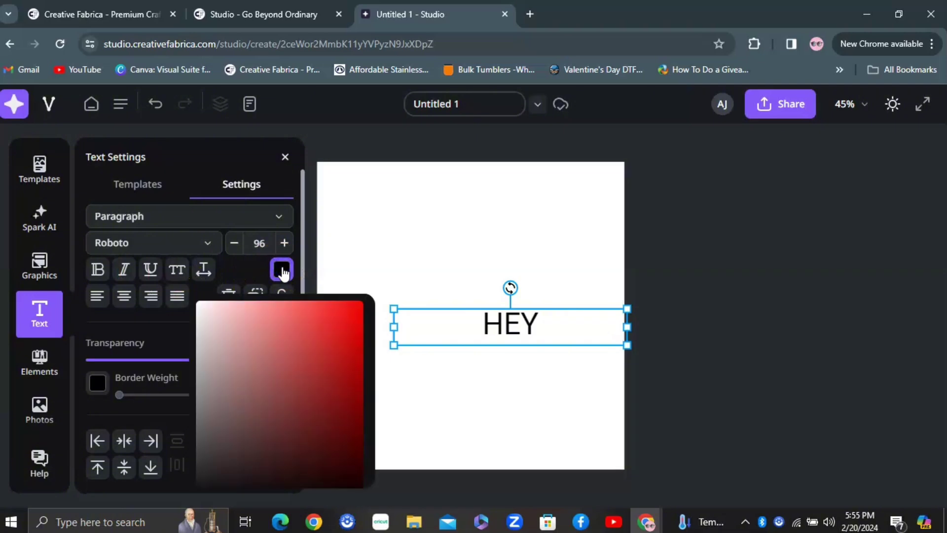
{"action": "mouse_move", "coordinate": [266, 379]}
{"action": "left_mouse_down"}
{"action": "mouse_move", "coordinate": [341, 386]}
{"action": "mouse_move", "coordinate": [285, 425]}
{"action": "mouse_move", "coordinate": [272, 363]}
{"action": "left_mouse_up"}
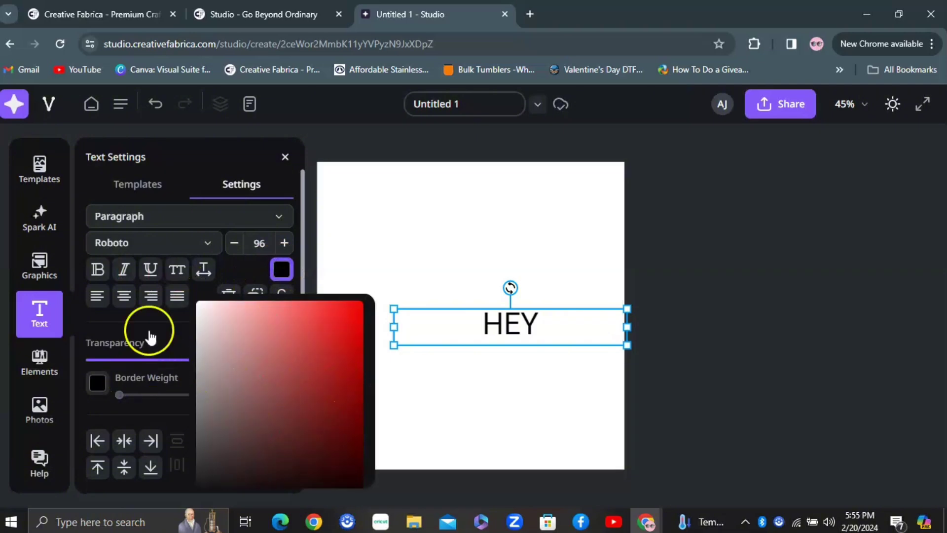
{"action": "left_click", "coordinate": [377, 227]}
{"action": "left_click", "coordinate": [376, 228]}
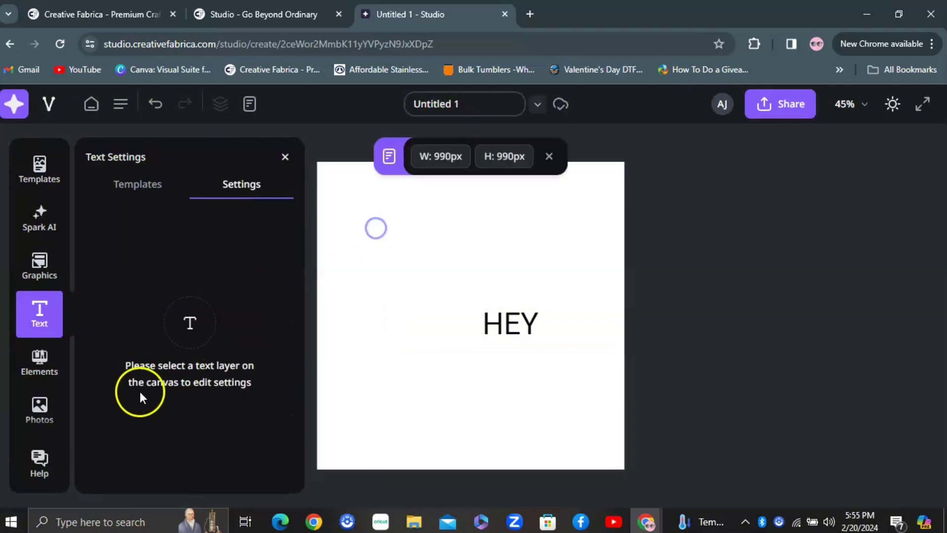
Move the HEY text toward the canvas's left edge and set its border weight to 20.
{"action": "left_click", "coordinate": [504, 330]}
{"action": "left_click_drag", "start_coordinate": [504, 330], "coordinate": [431, 326]}
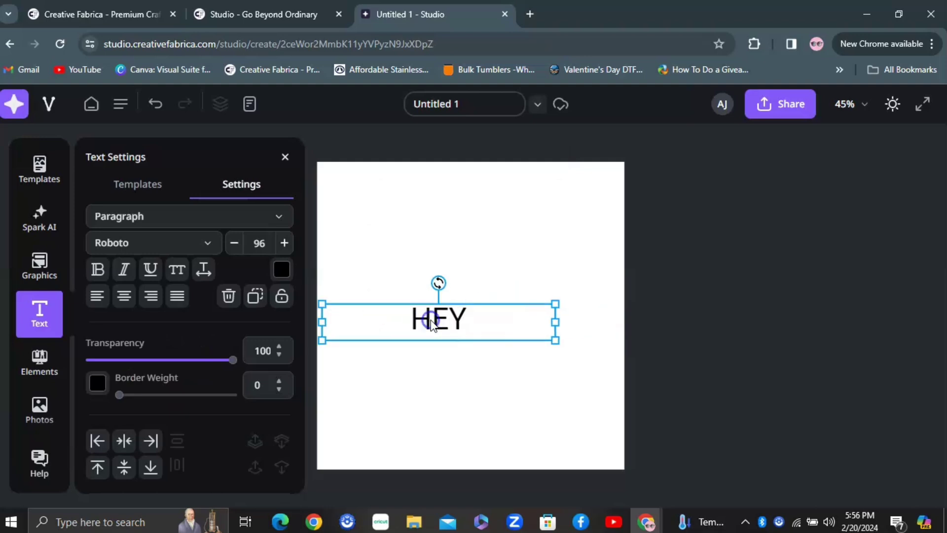
{"action": "left_click_drag", "start_coordinate": [120, 394], "coordinate": [141, 413]}
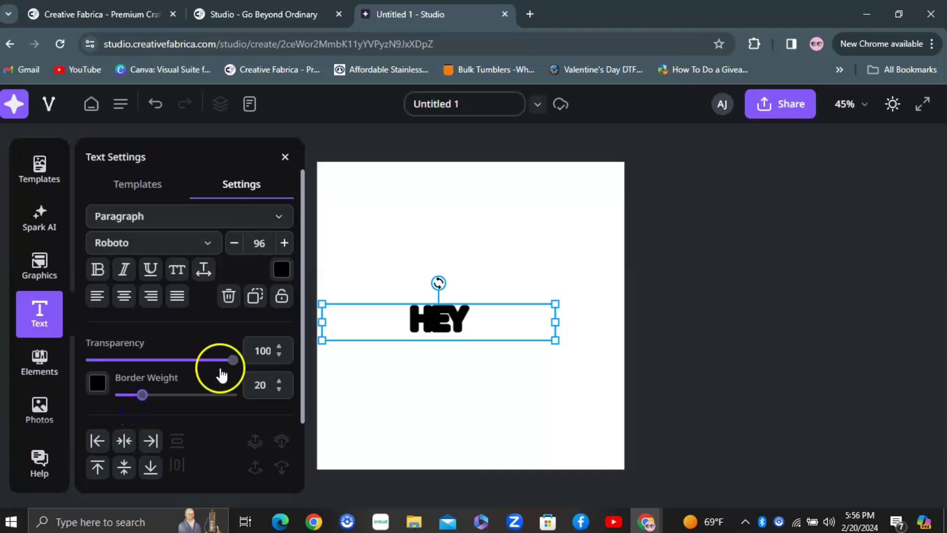
{"action": "left_click", "coordinate": [398, 248]}
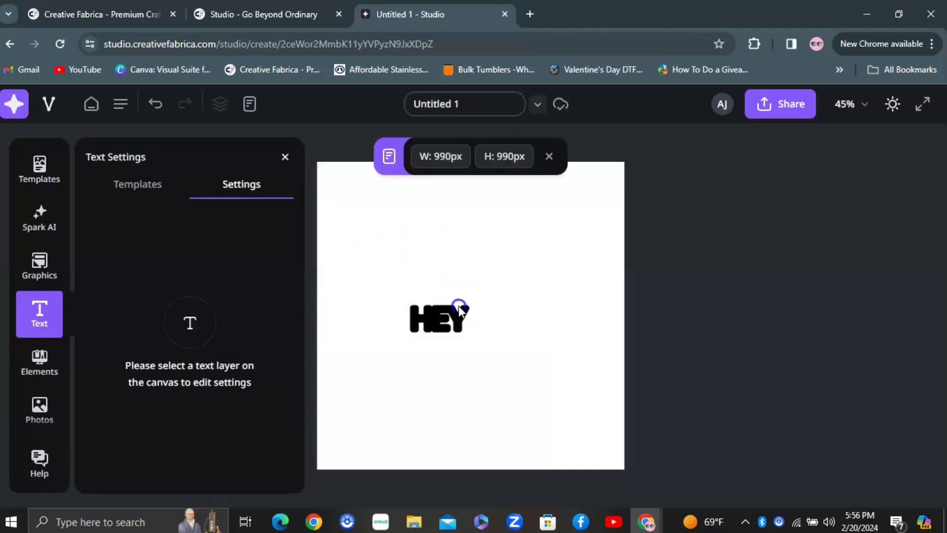
Delete the HEY text from the canvas.
{"action": "left_click", "coordinate": [436, 323]}
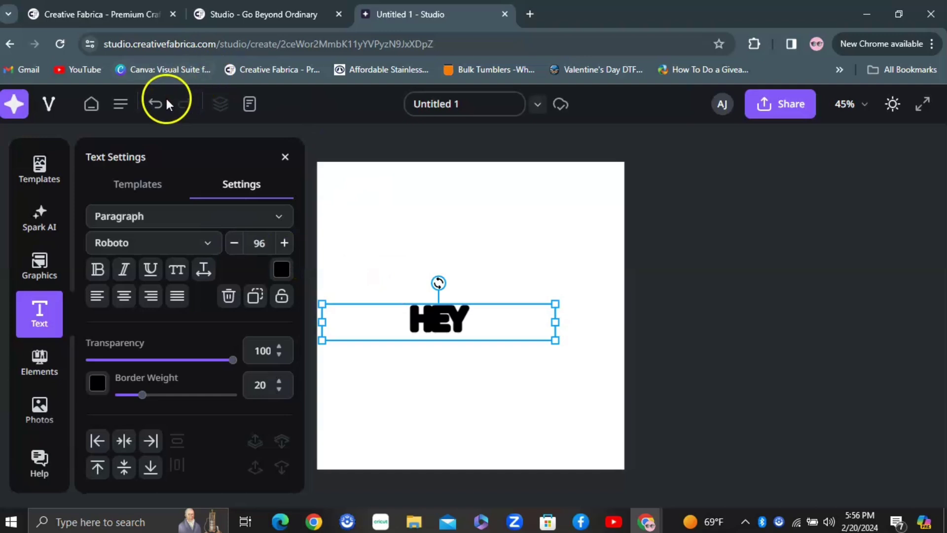
{"action": "left_click", "coordinate": [466, 133]}
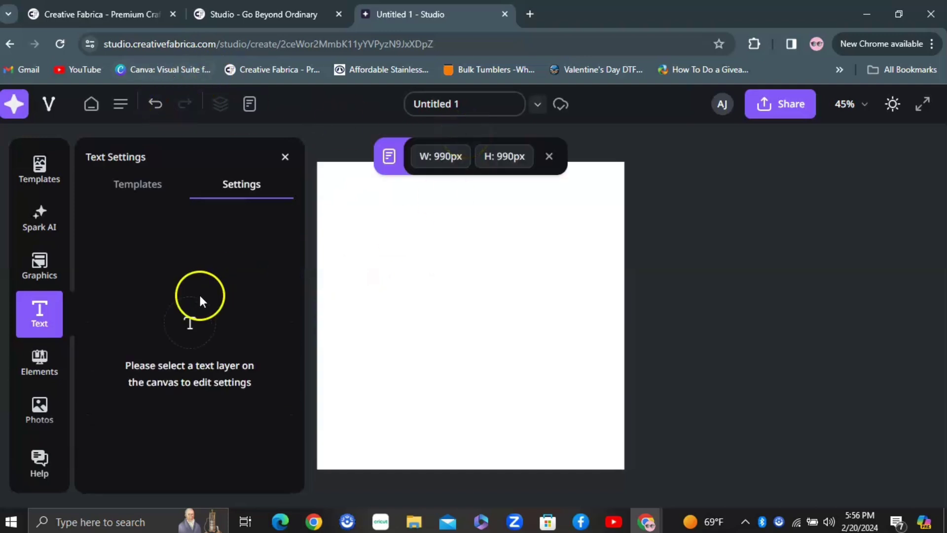
Browse the elements library, looking through the line styles in the Lines category.
{"action": "left_click", "coordinate": [47, 360]}
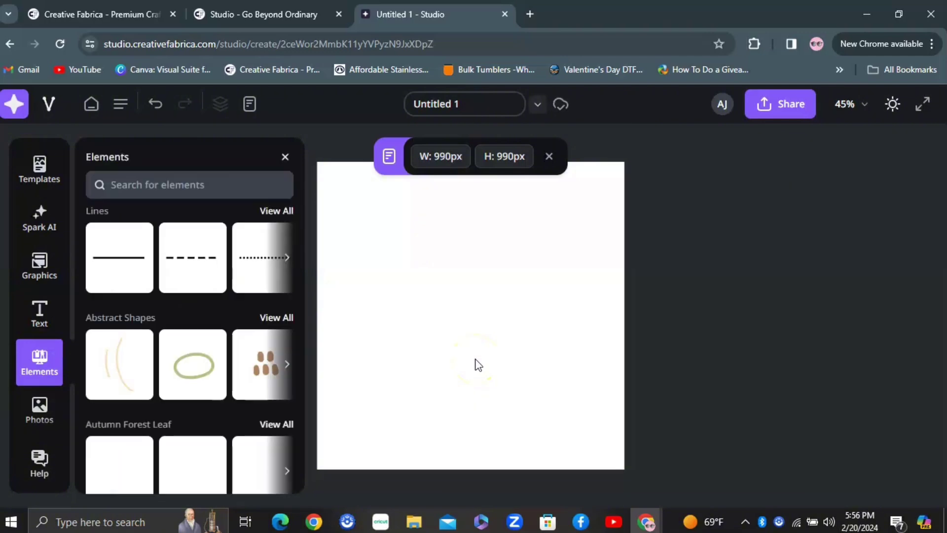
{"action": "left_click", "coordinate": [287, 257]}
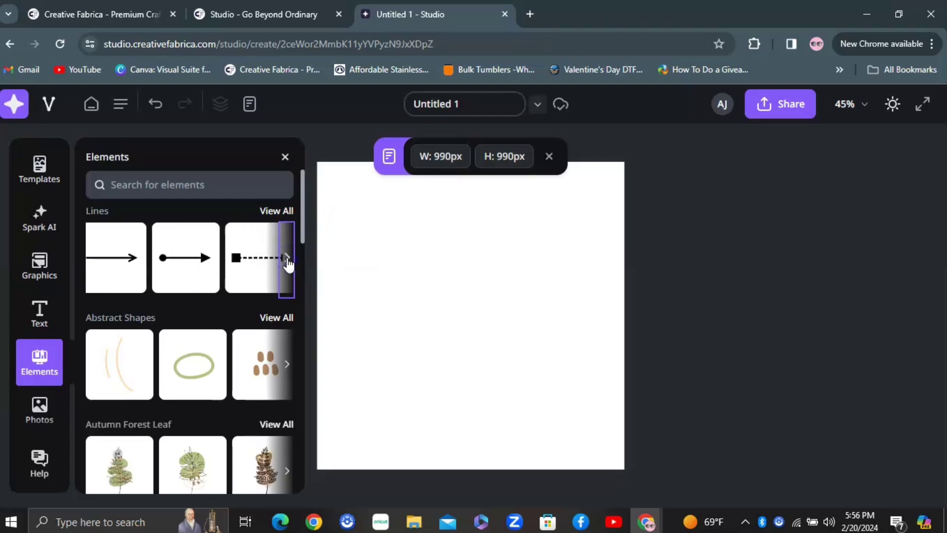
{"action": "left_click", "coordinate": [287, 259]}
{"action": "left_click", "coordinate": [302, 241]}
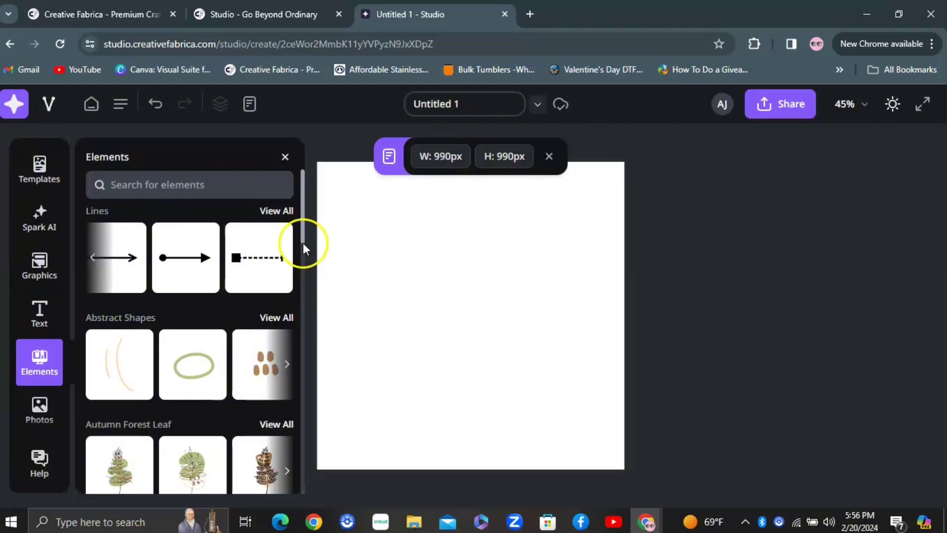
{"action": "mouse_move", "coordinate": [300, 231]}
{"action": "left_mouse_down"}
{"action": "mouse_move", "coordinate": [314, 463]}
{"action": "mouse_move", "coordinate": [303, 191]}
{"action": "left_mouse_up"}
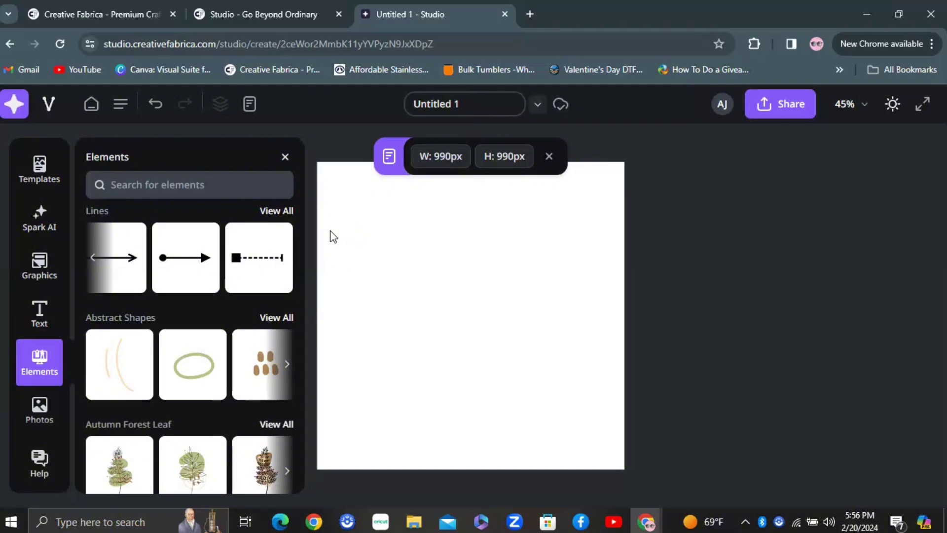
Add the pastel pink and mint abstract photo from the photo library and tile it across the canvas.
{"action": "left_click", "coordinate": [52, 417]}
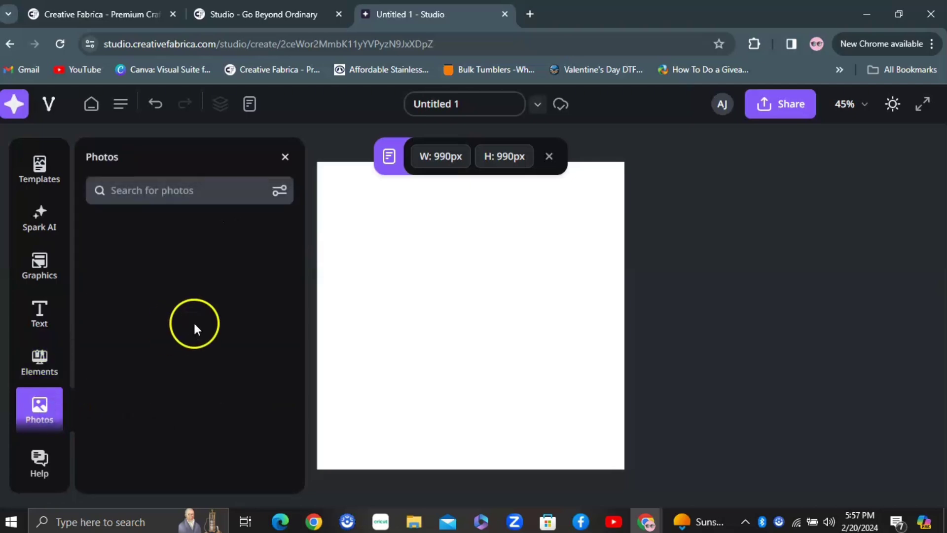
{"action": "left_click", "coordinate": [217, 184]}
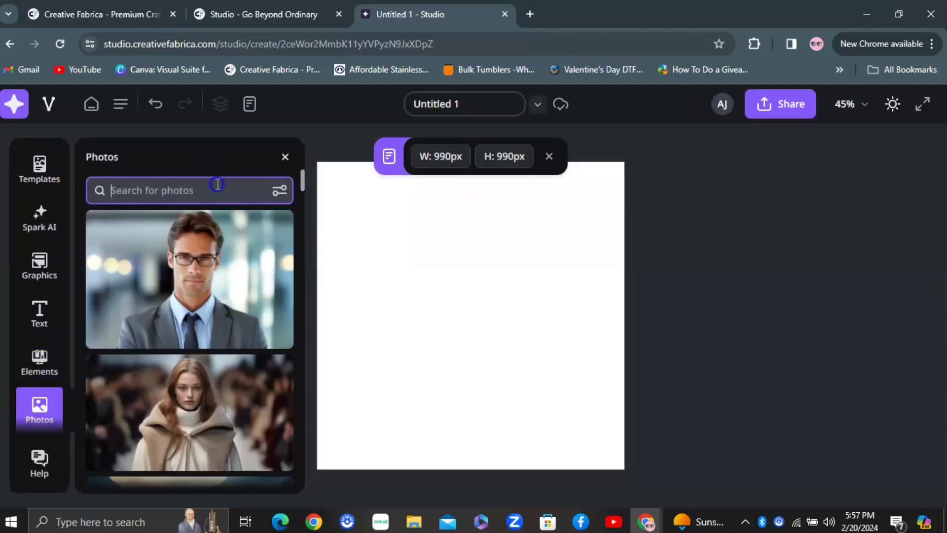
{"action": "left_click_drag", "start_coordinate": [303, 184], "coordinate": [321, 393]}
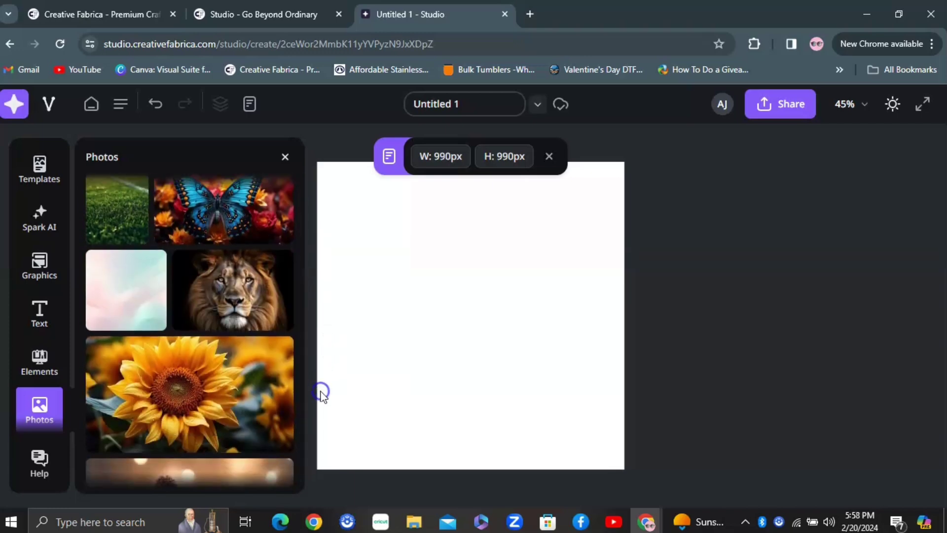
{"action": "left_click", "coordinate": [137, 312]}
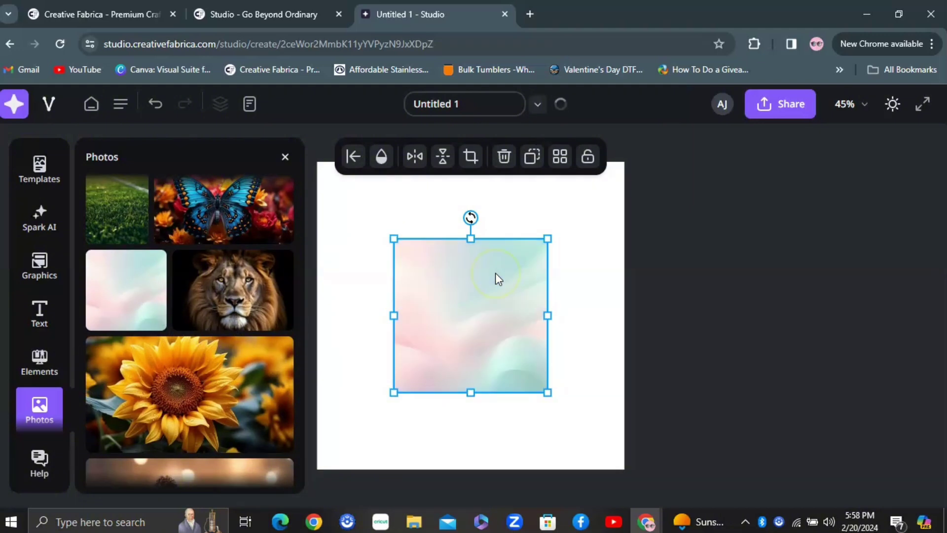
{"action": "left_click", "coordinate": [561, 158]}
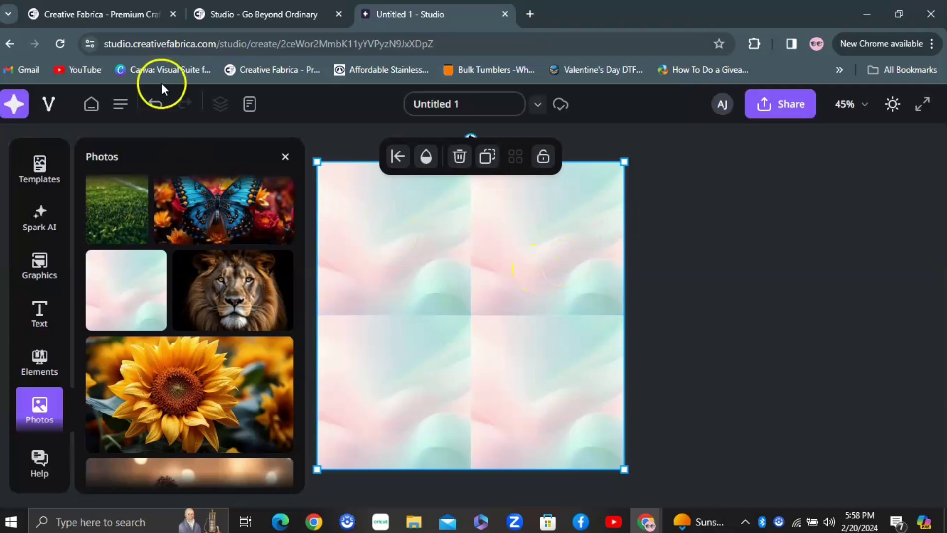
Undo the tiling of the pastel photo and delete the remaining photo from the canvas.
{"action": "left_click", "coordinate": [156, 103]}
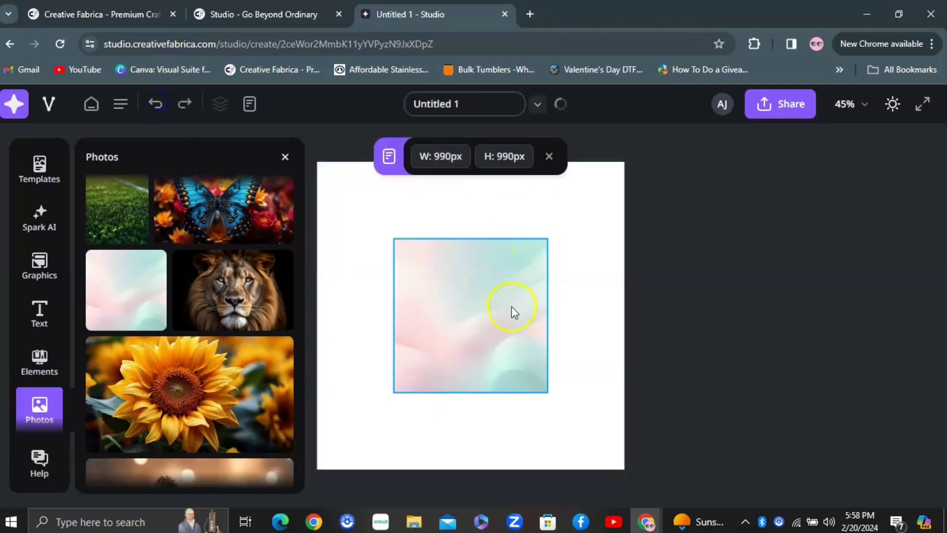
{"action": "left_click", "coordinate": [511, 306]}
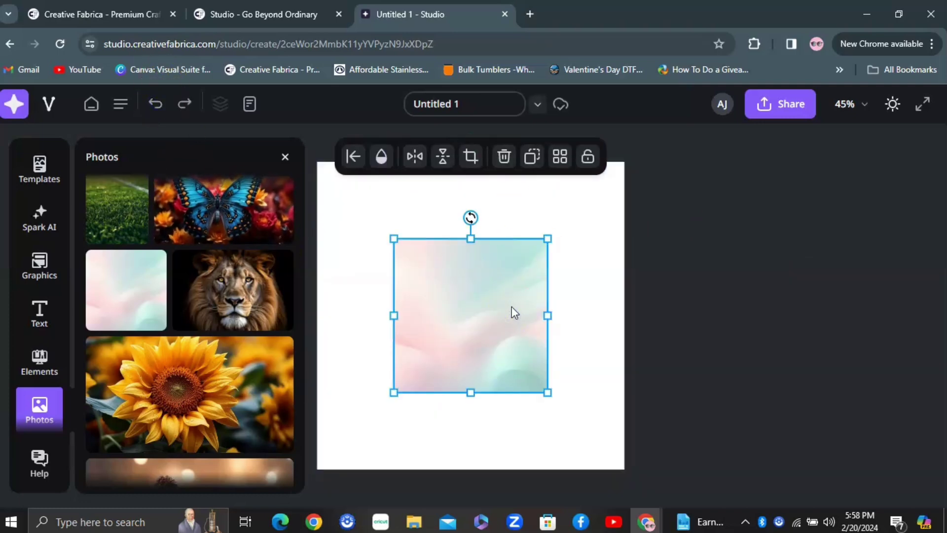
{"action": "key", "text": "Delete"}
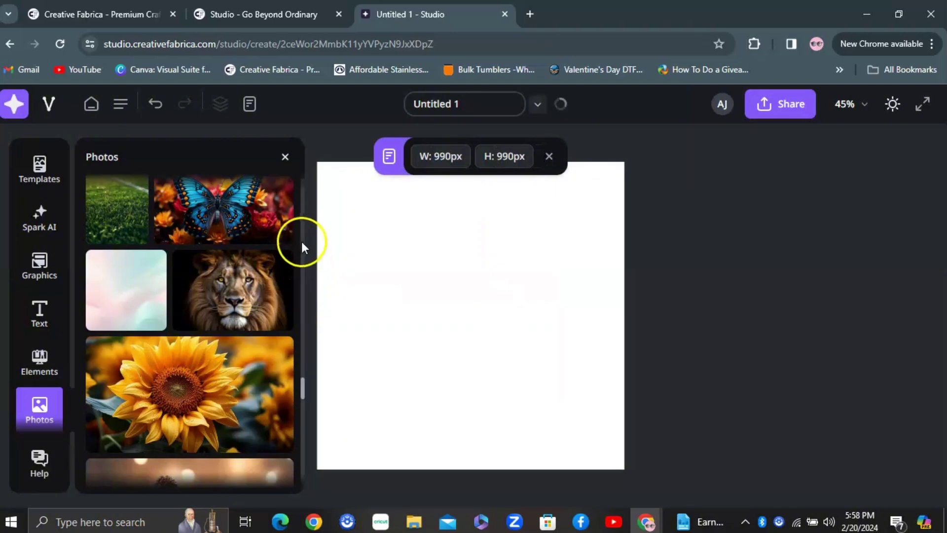
Browse the photo library, search it for "easter" and look through the matching photos.
{"action": "left_click_drag", "start_coordinate": [302, 391], "coordinate": [307, 450]}
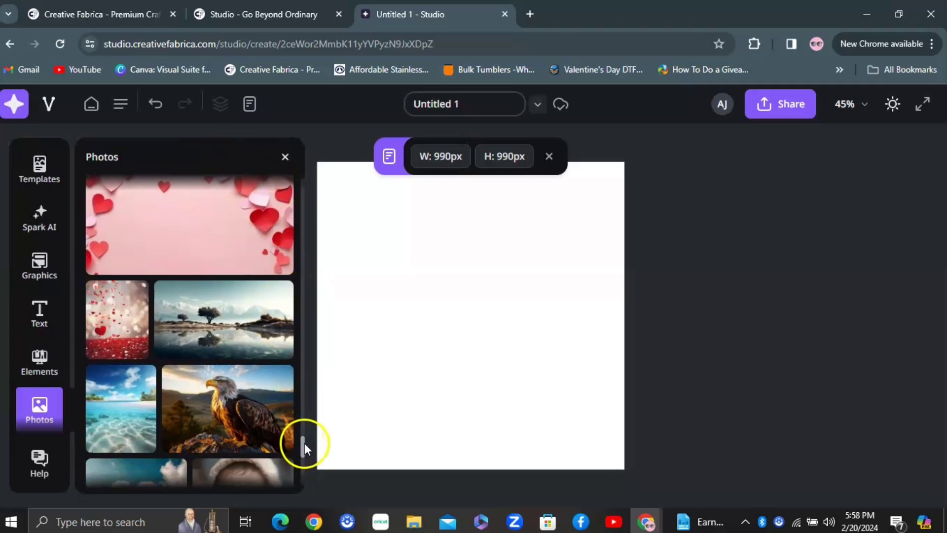
{"action": "left_click_drag", "start_coordinate": [303, 449], "coordinate": [302, 462]}
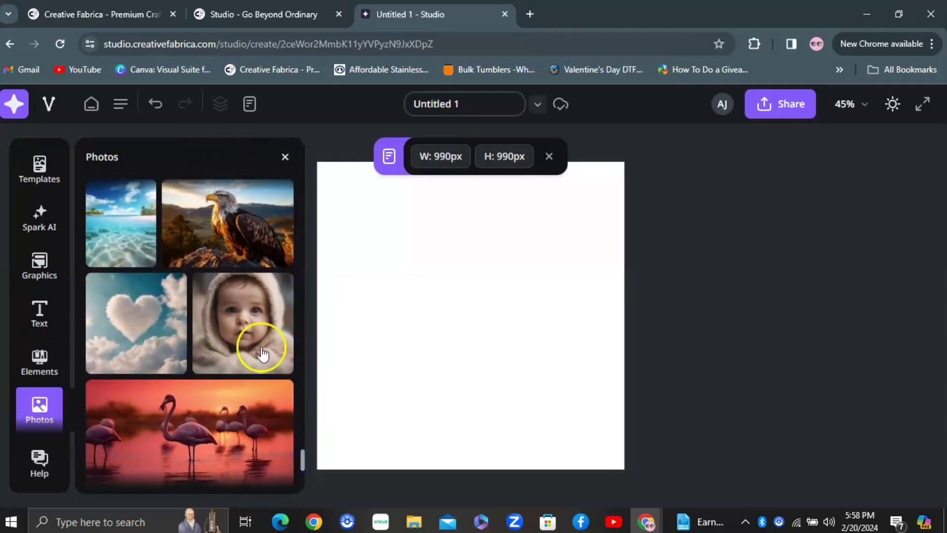
{"action": "left_click_drag", "start_coordinate": [301, 458], "coordinate": [312, 168]}
{"action": "left_click", "coordinate": [241, 193]}
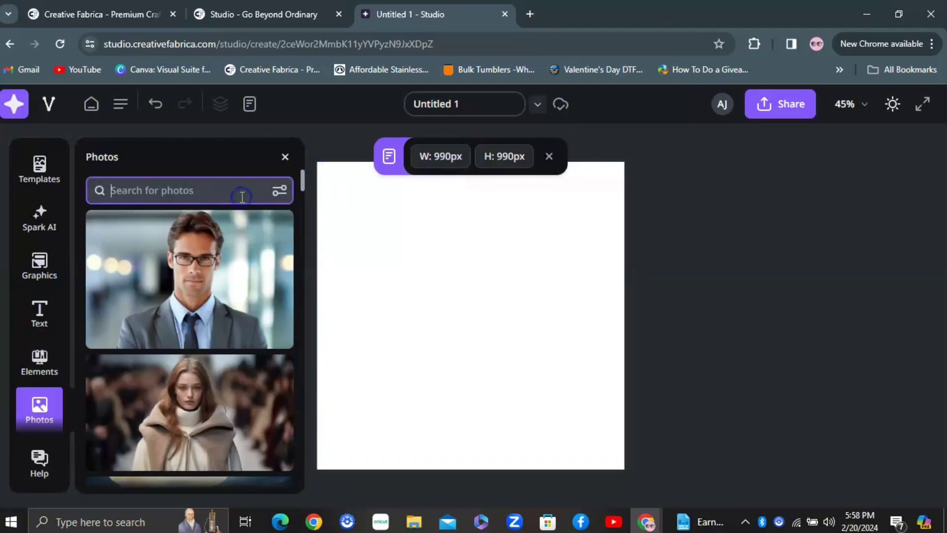
{"action": "type", "text": "easr"}
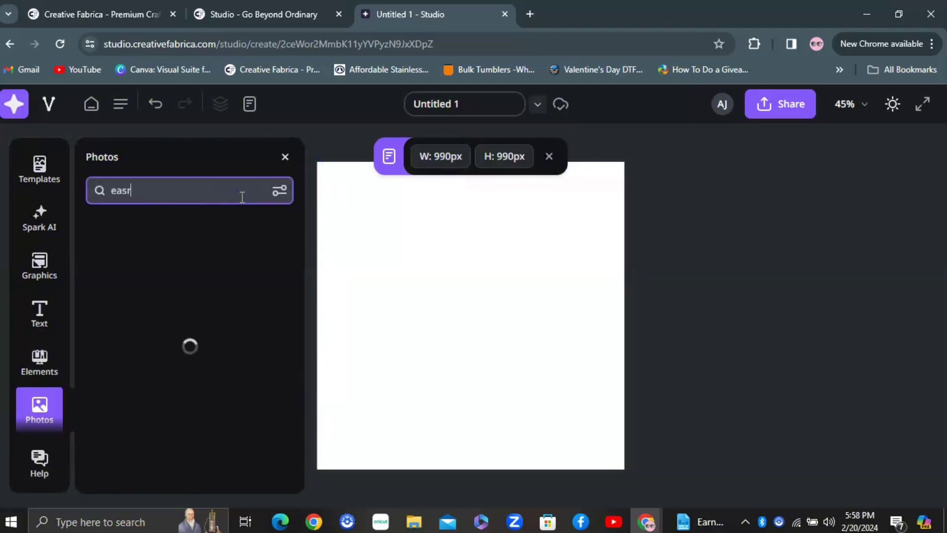
{"action": "key", "text": "BackSpace"}
{"action": "type", "text": "ter"}
{"action": "key", "text": "Return"}
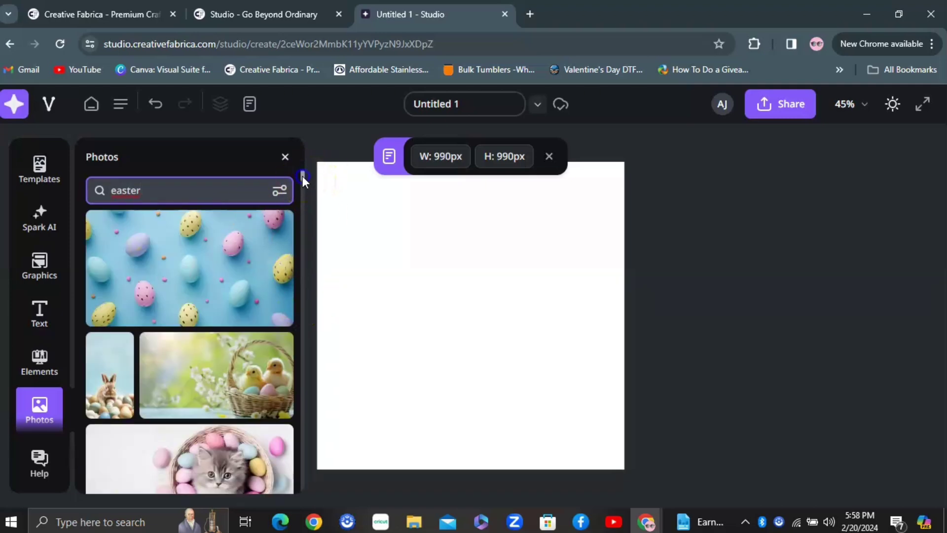
{"action": "left_click_drag", "start_coordinate": [302, 176], "coordinate": [304, 259]}
Search the photo library for "mother day" and refine the search to "mothers day".
{"action": "left_click", "coordinate": [284, 158]}
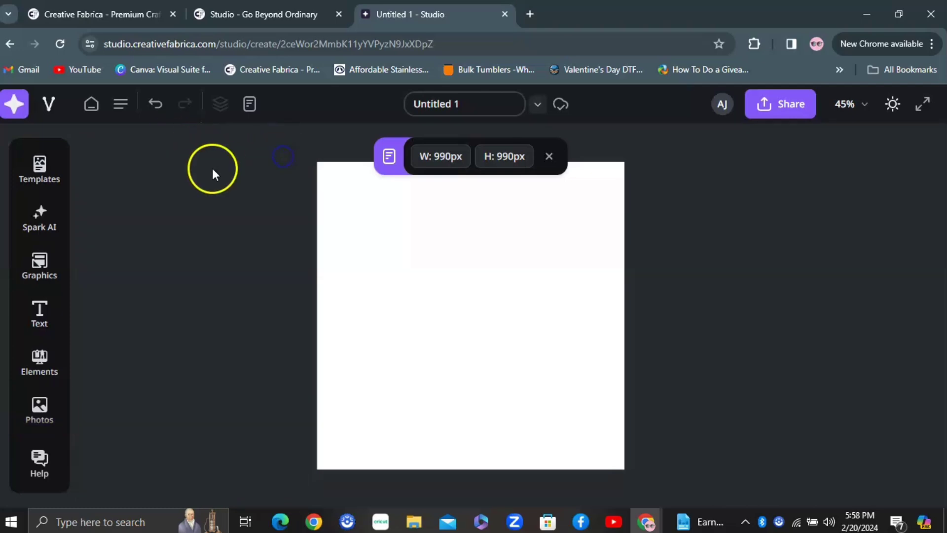
{"action": "left_click", "coordinate": [40, 412]}
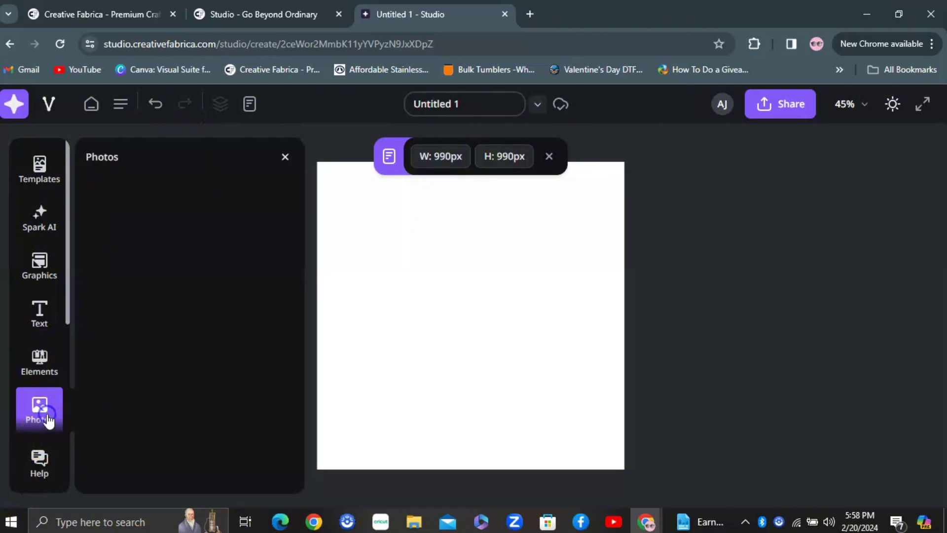
{"action": "left_click", "coordinate": [143, 192]}
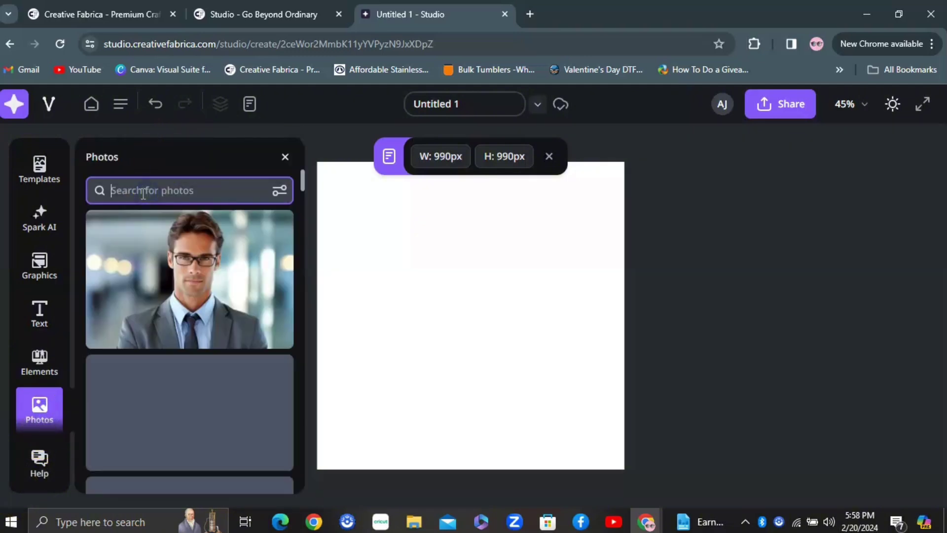
{"action": "type", "text": "mother d"}
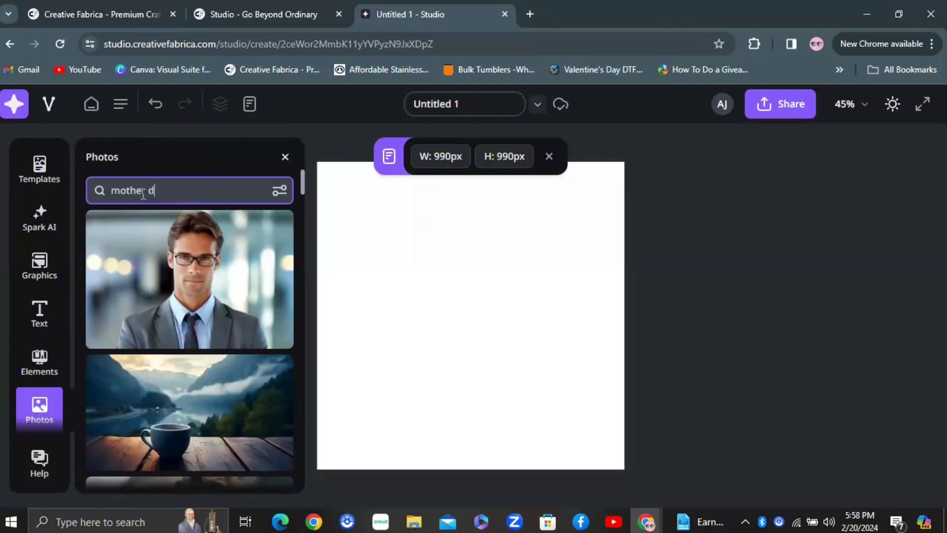
{"action": "type", "text": "at"}
{"action": "key", "text": "BackSpace"}
{"action": "type", "text": "y"}
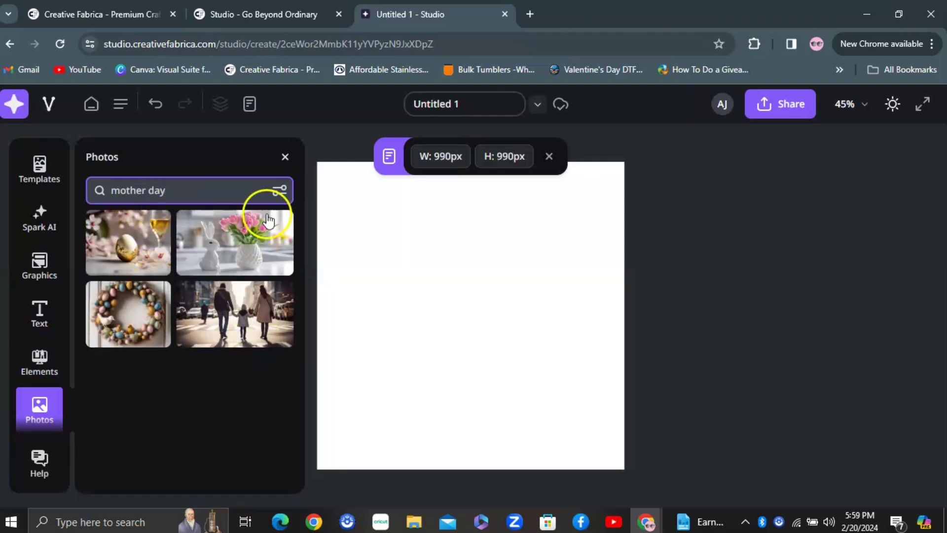
{"action": "left_click", "coordinate": [149, 191]}
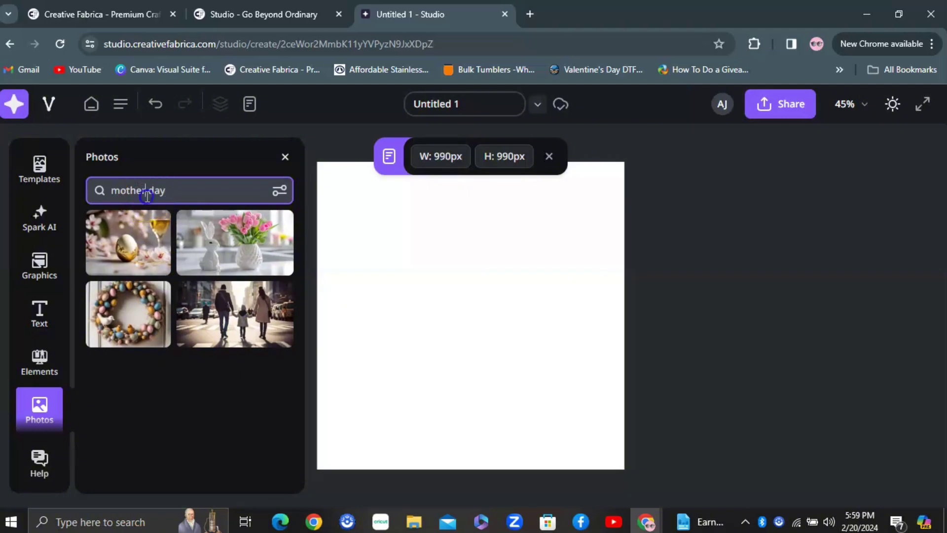
{"action": "type", "text": "s"}
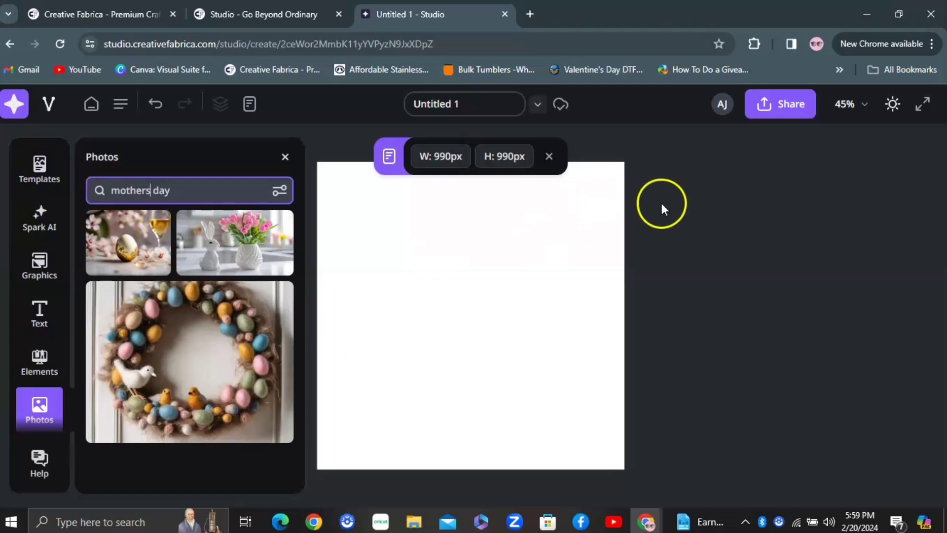
Begin a new custom-size design and set its unit to inches.
{"action": "left_click", "coordinate": [460, 168]}
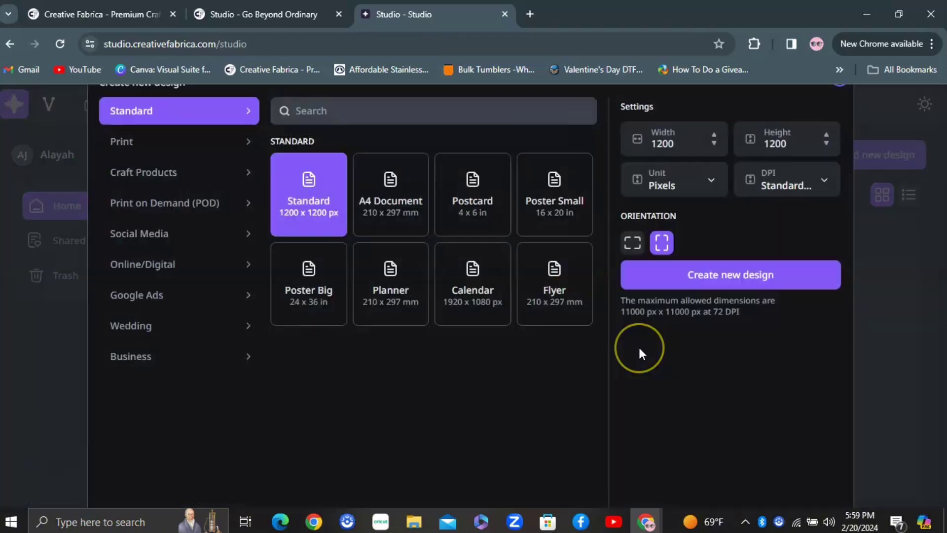
{"action": "left_click", "coordinate": [688, 138]}
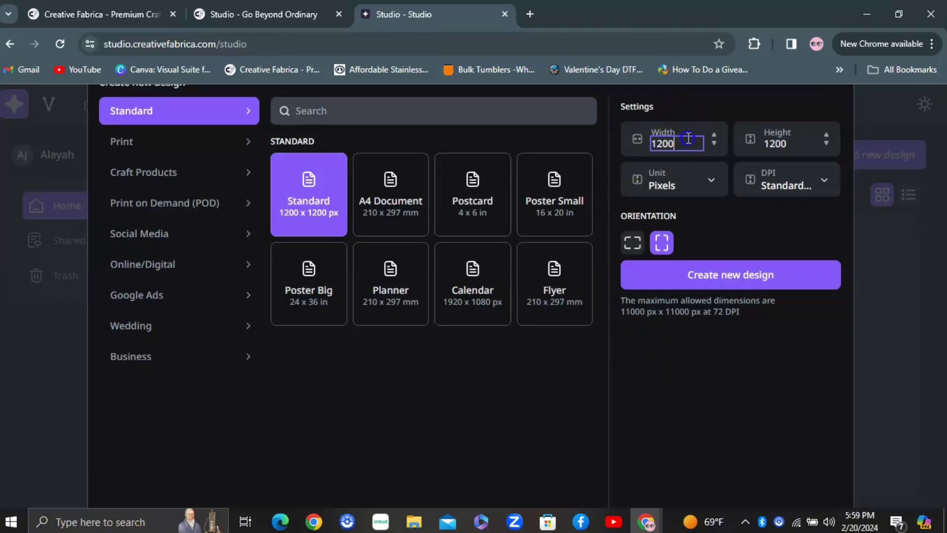
{"action": "key", "text": "BackSpace"}
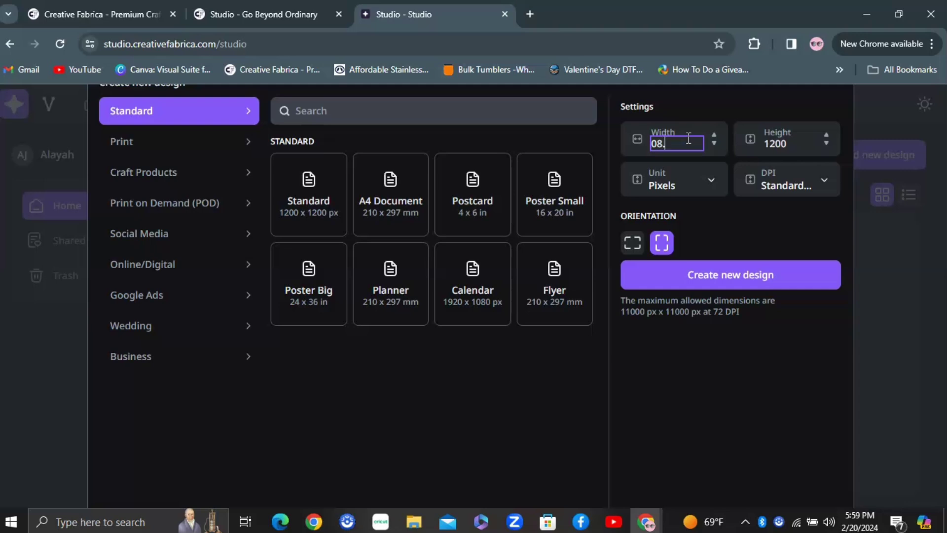
{"action": "left_click", "coordinate": [695, 184]}
{"action": "left_click", "coordinate": [695, 218]}
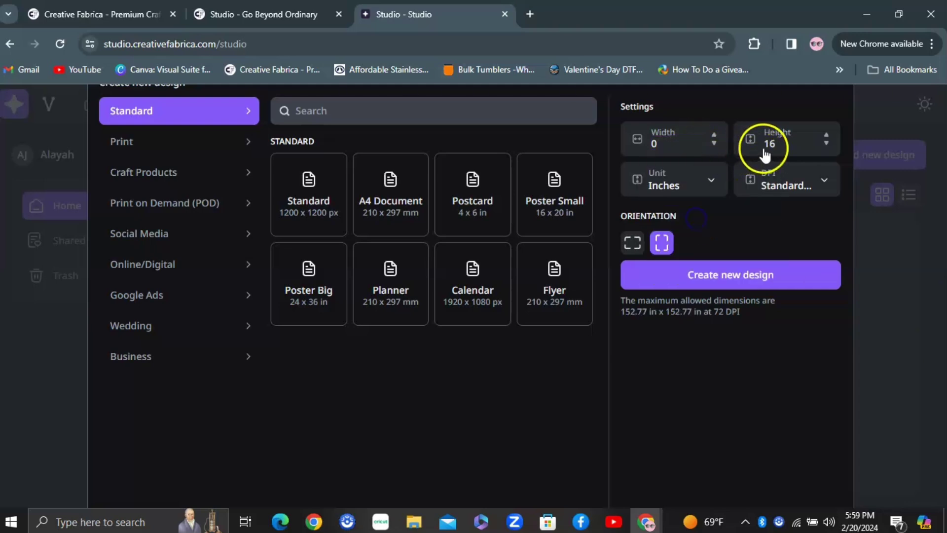
Set the new design's width to 8.5 inches and height to 11 inches, and create it.
{"action": "left_click", "coordinate": [692, 148]}
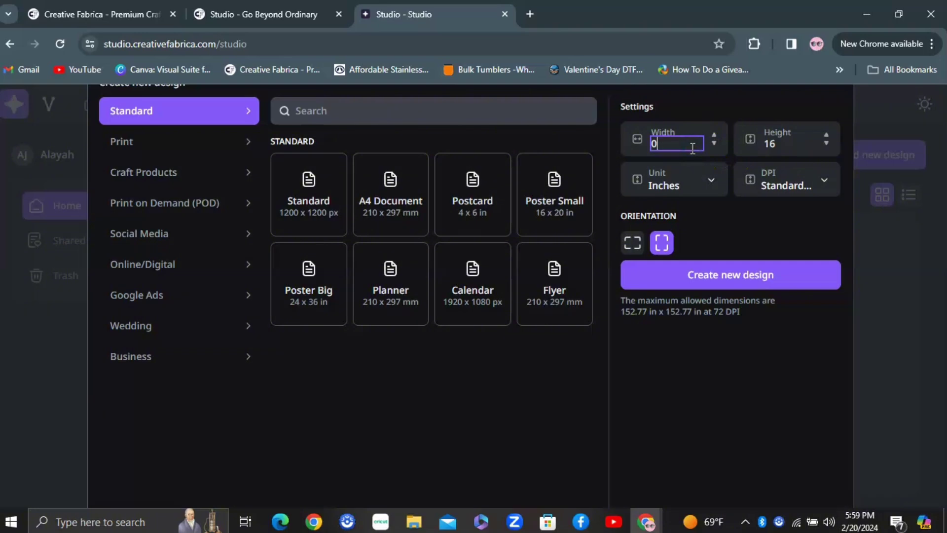
{"action": "type", "text": "85"}
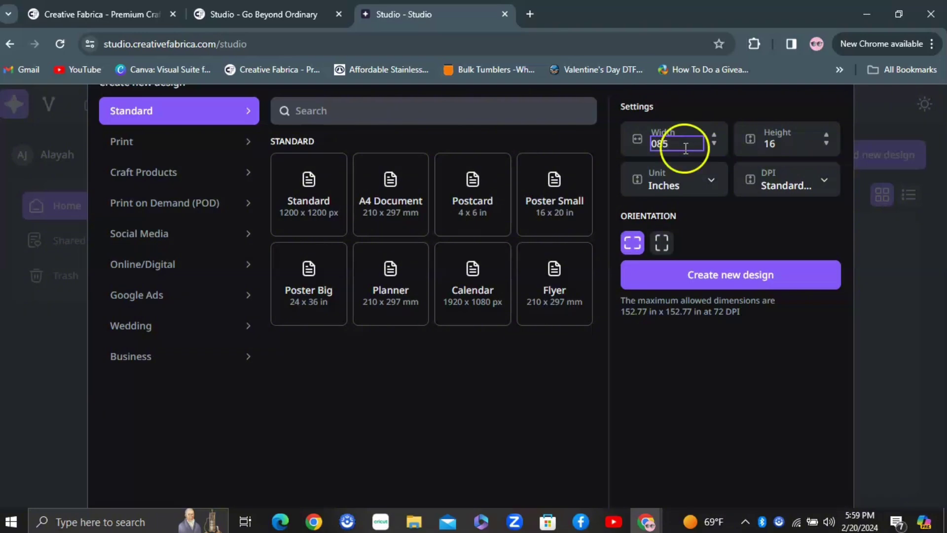
{"action": "left_click", "coordinate": [658, 143]}
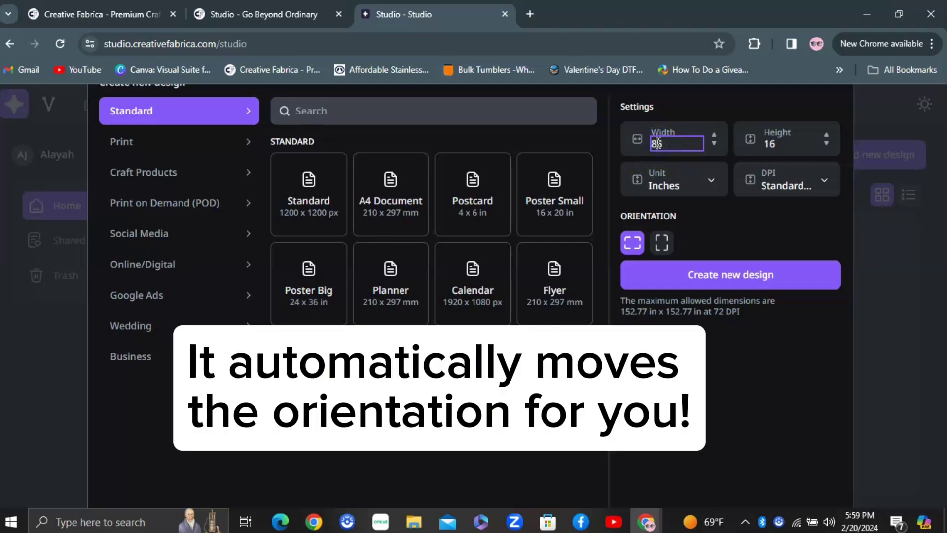
{"action": "type", "text": "."}
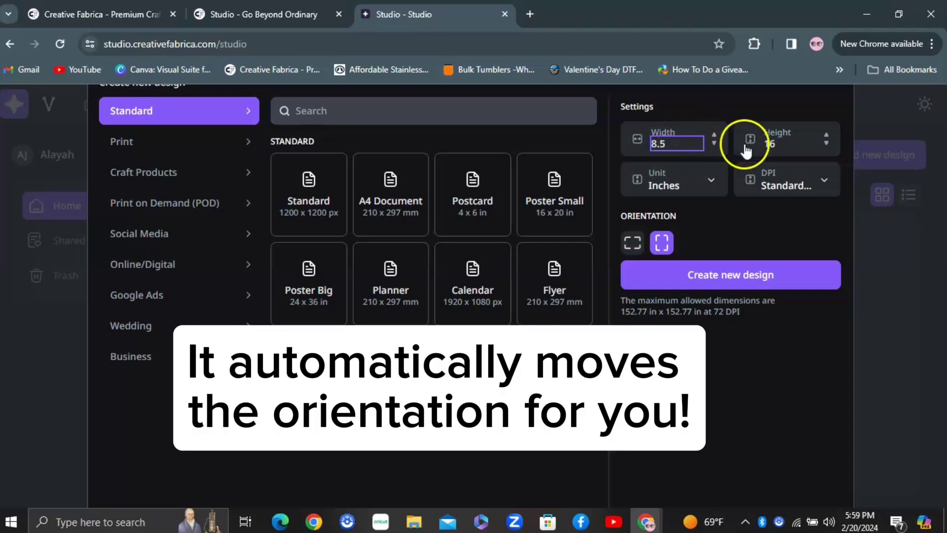
{"action": "left_click", "coordinate": [788, 139]}
{"action": "key", "text": "BackSpace"}
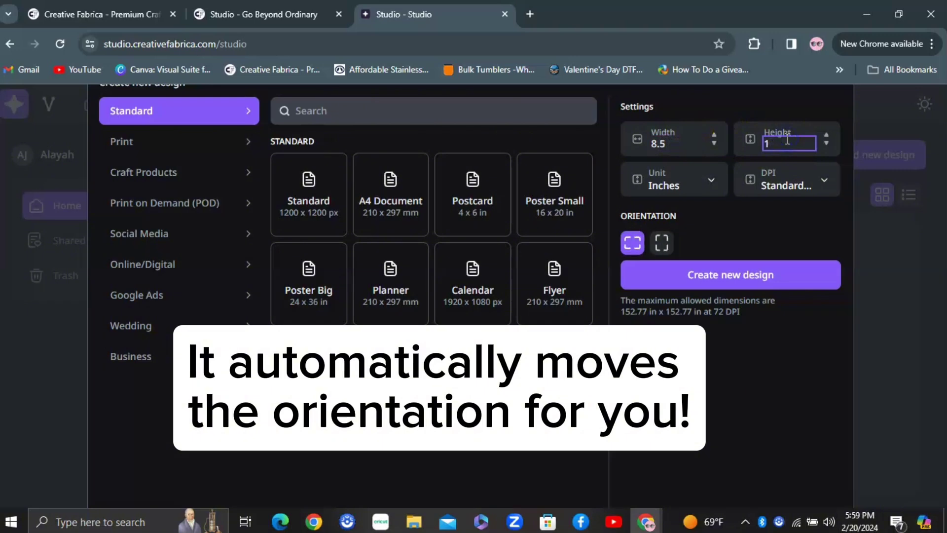
{"action": "type", "text": "1"}
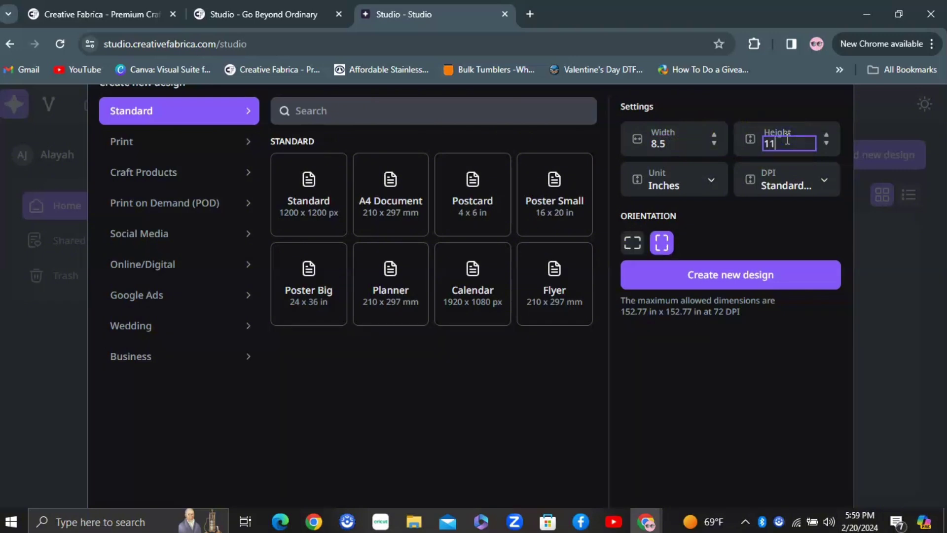
{"action": "left_click", "coordinate": [732, 274]}
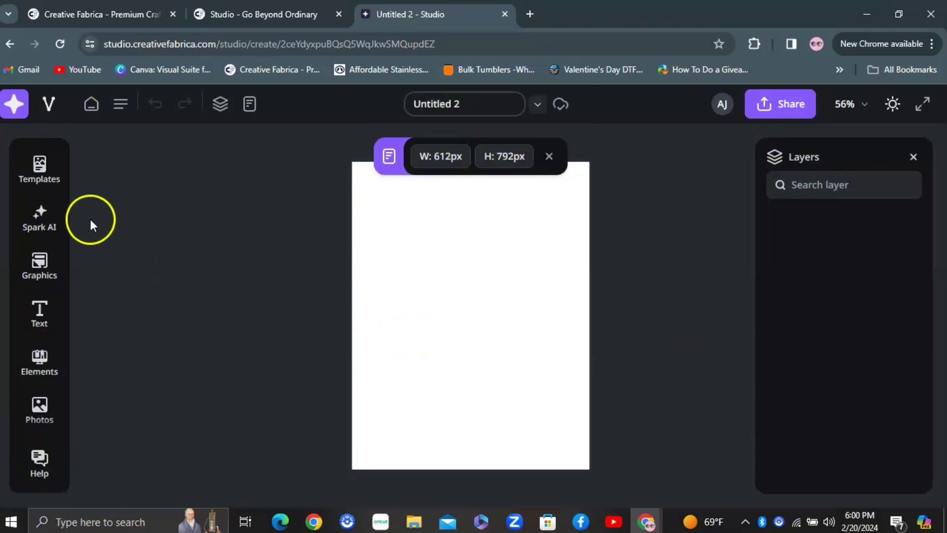
Search the graphics library for "easter" and add the watercolor graphic of decorated Easter eggs with butterflies to the canvas.
{"action": "left_click", "coordinate": [54, 272]}
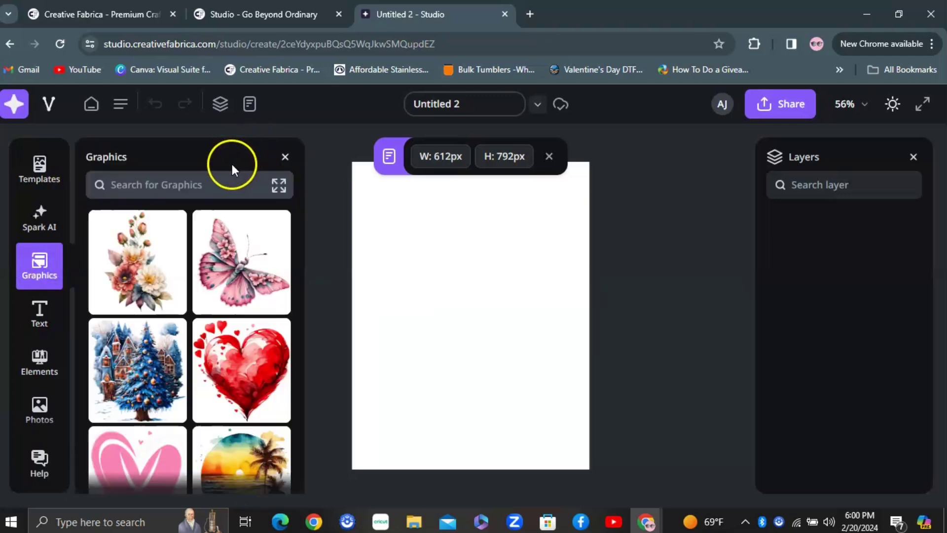
{"action": "left_click", "coordinate": [244, 183]}
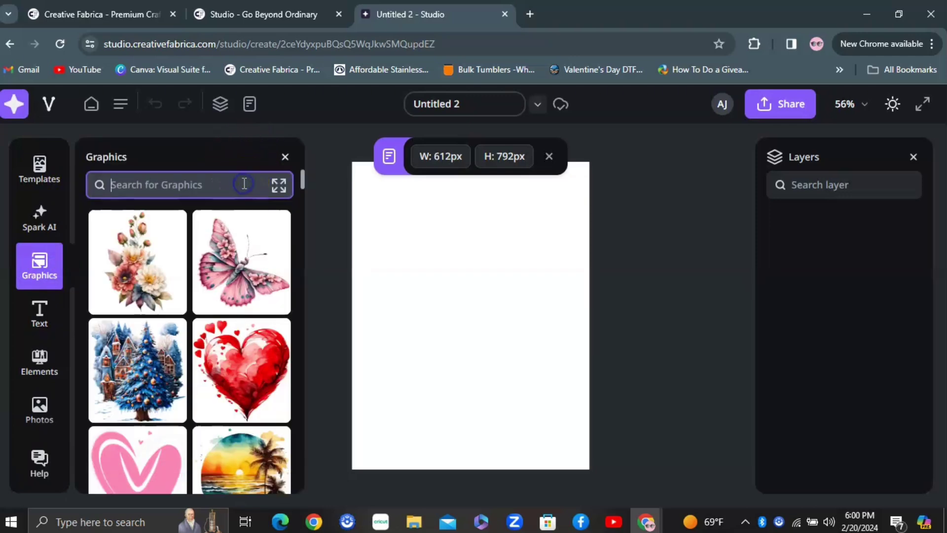
{"action": "type", "text": "east"}
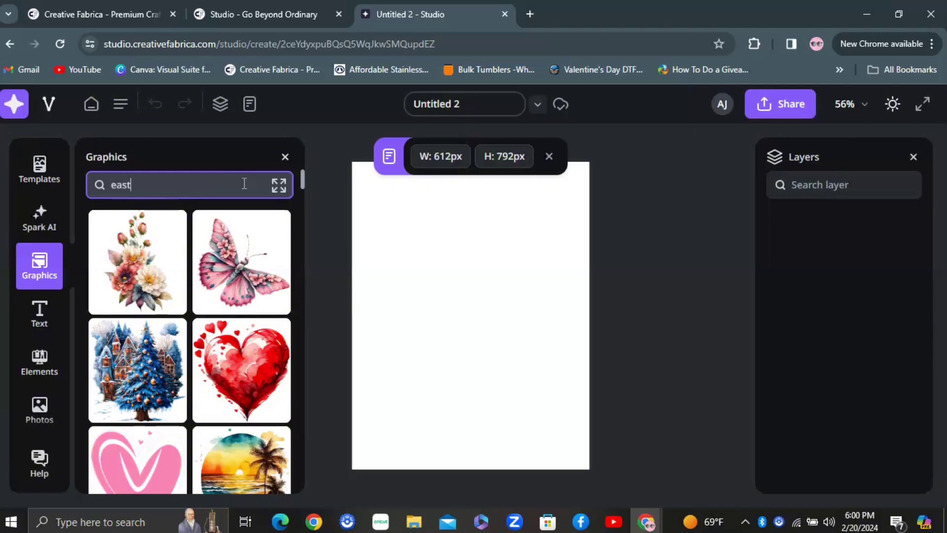
{"action": "type", "text": "er"}
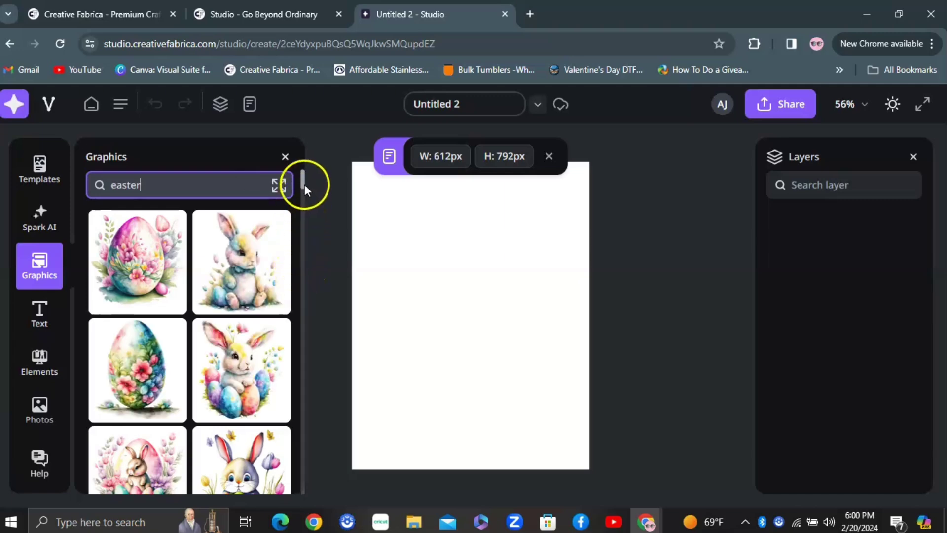
{"action": "left_click_drag", "start_coordinate": [303, 181], "coordinate": [333, 366]}
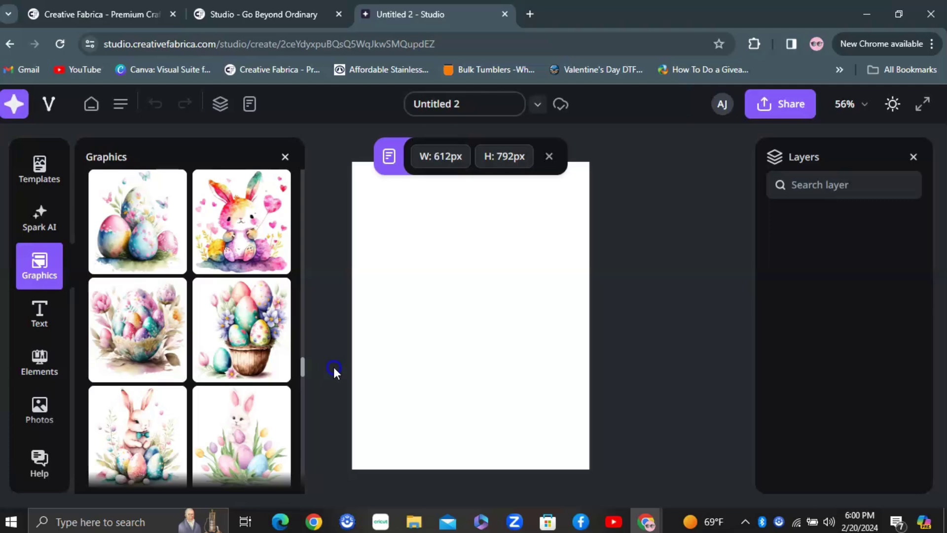
{"action": "left_click", "coordinate": [169, 241]}
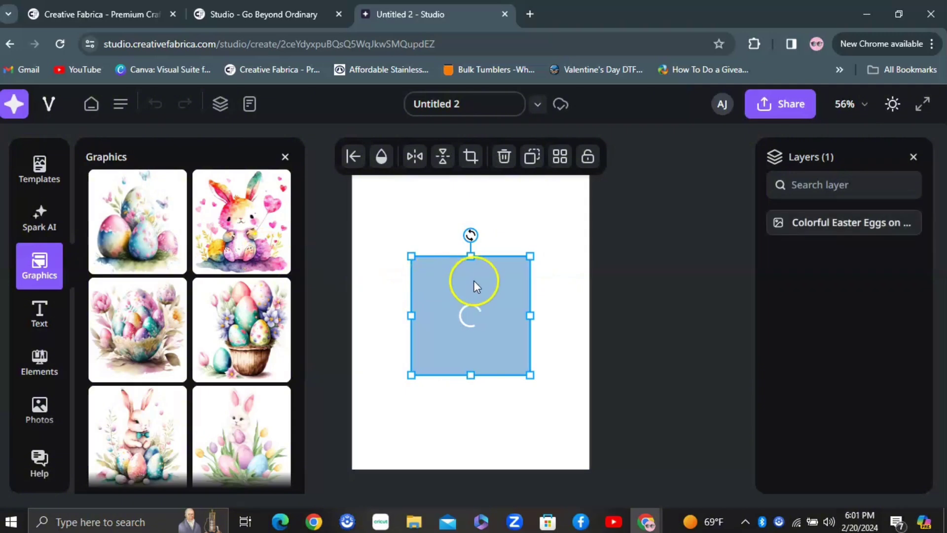
Shrink the Easter eggs graphic to well under half its size and tile it across the canvas as a pattern.
{"action": "left_click_drag", "start_coordinate": [530, 375], "coordinate": [438, 316]}
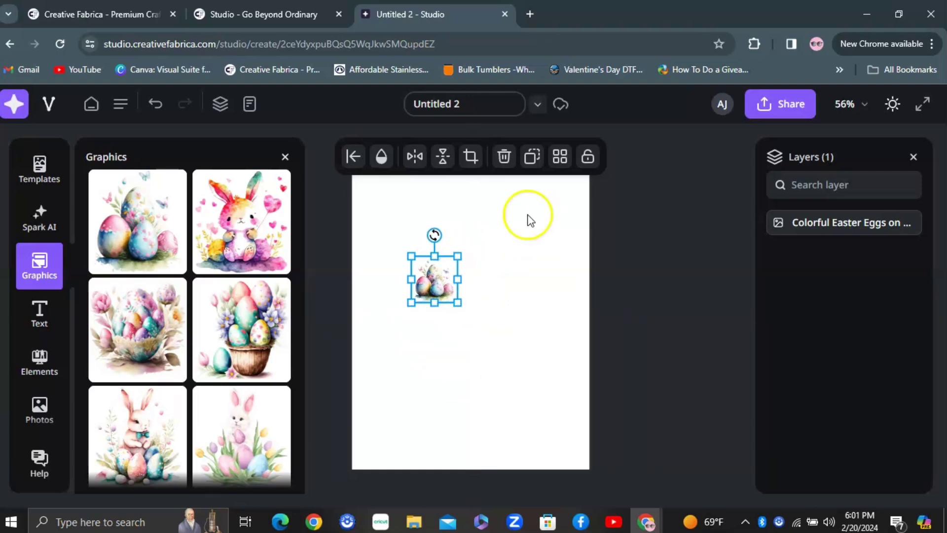
{"action": "left_click", "coordinate": [510, 301]}
{"action": "left_click", "coordinate": [428, 292]}
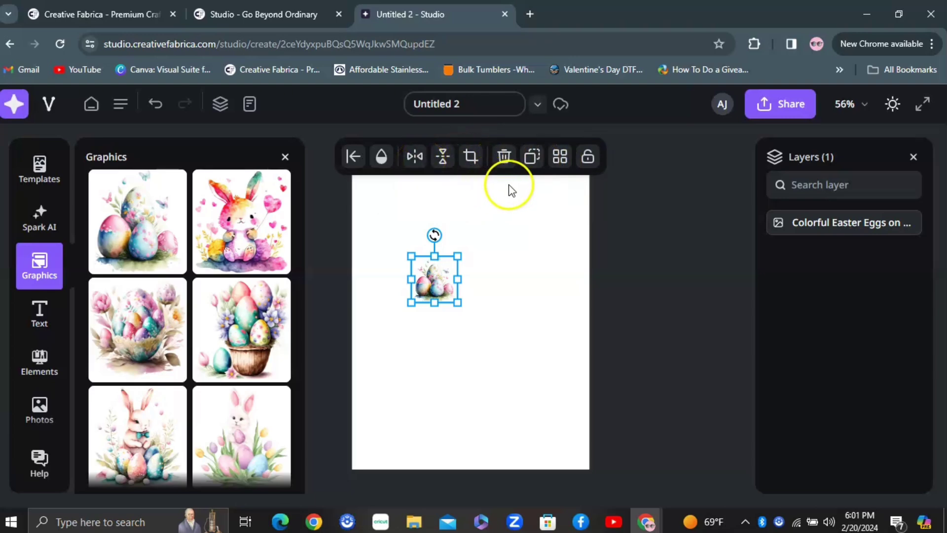
{"action": "left_click", "coordinate": [560, 156]}
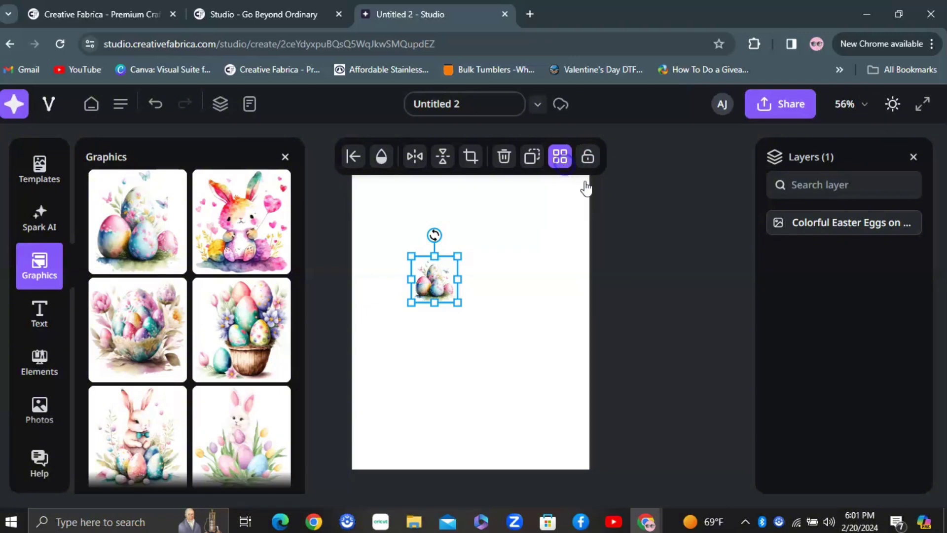
Delete the leftover original Easter eggs graphic that overlaps the tiled pattern, keeping only the pattern group.
{"action": "left_click", "coordinate": [618, 237]}
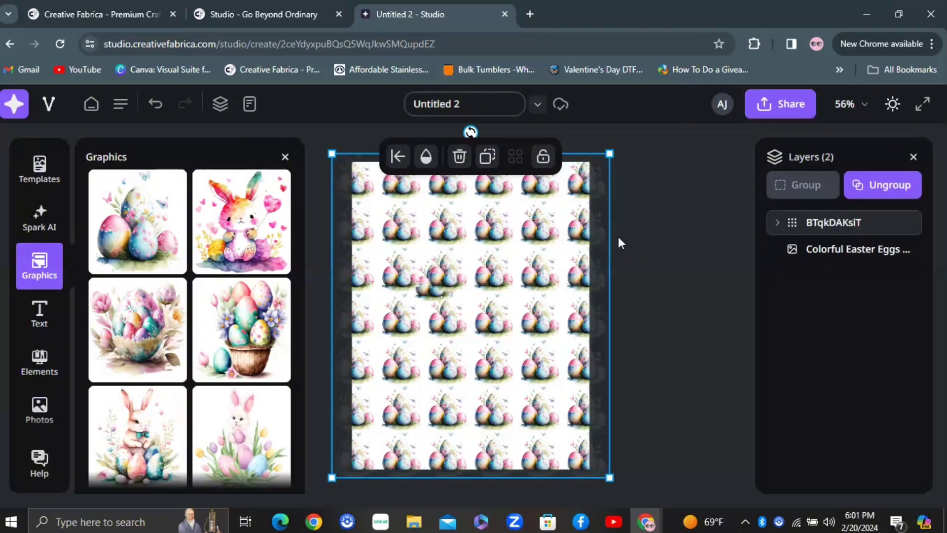
{"action": "left_click", "coordinate": [643, 294]}
{"action": "left_click", "coordinate": [434, 292]}
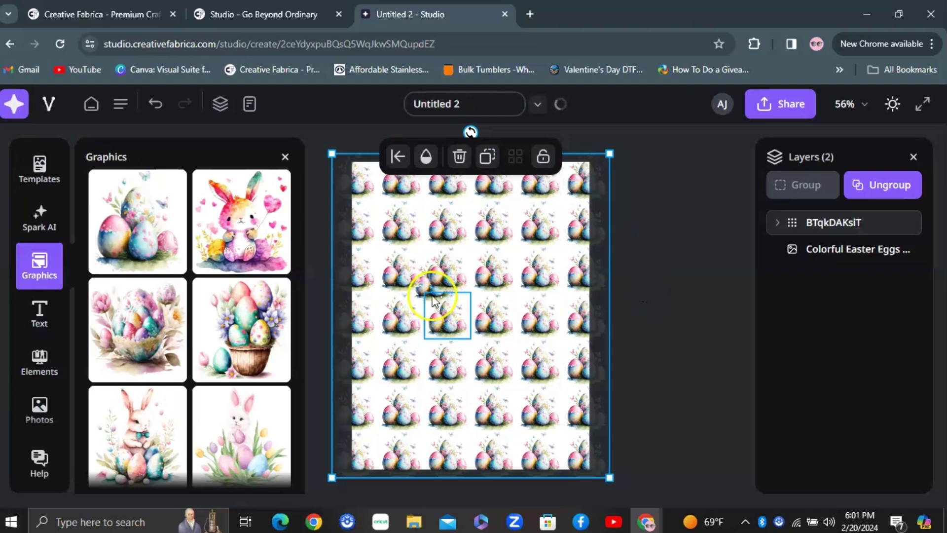
{"action": "left_click", "coordinate": [425, 296]}
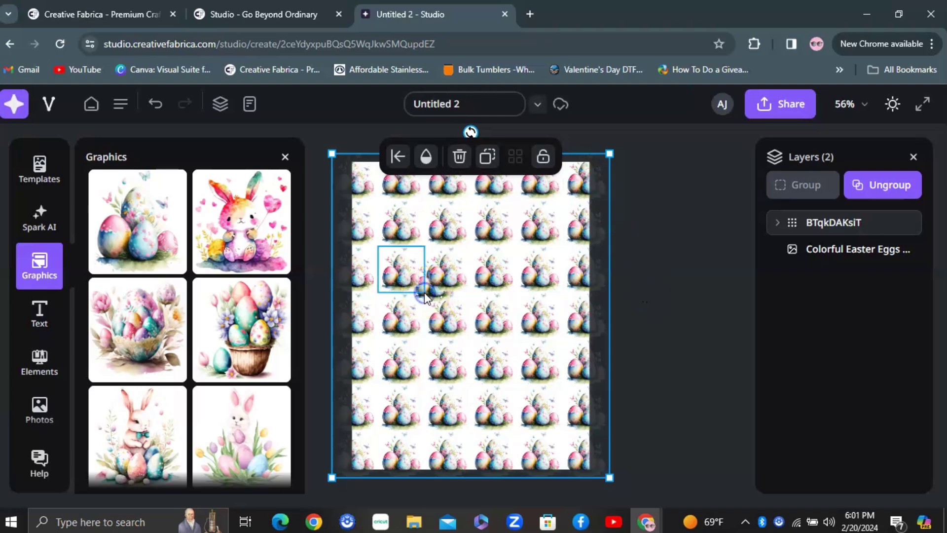
{"action": "left_click", "coordinate": [643, 231]}
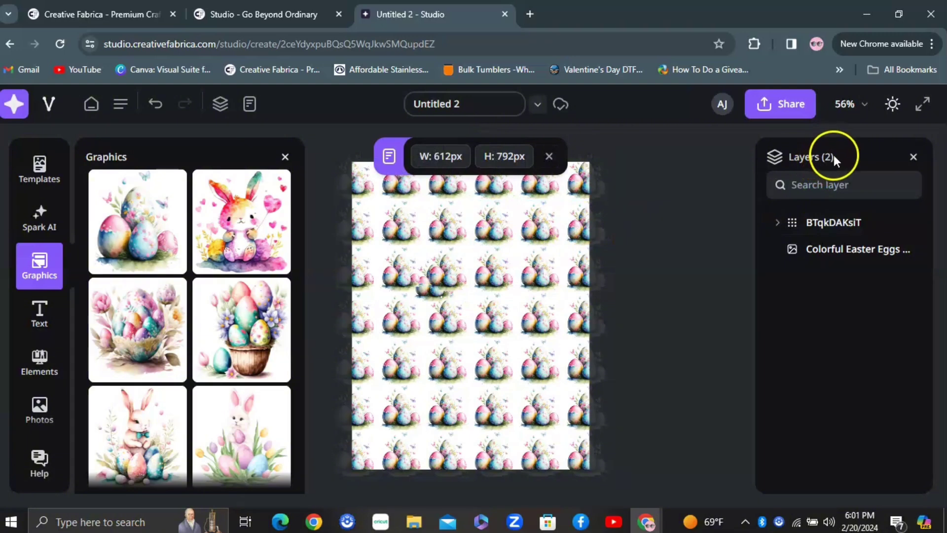
{"action": "left_click", "coordinate": [834, 232]}
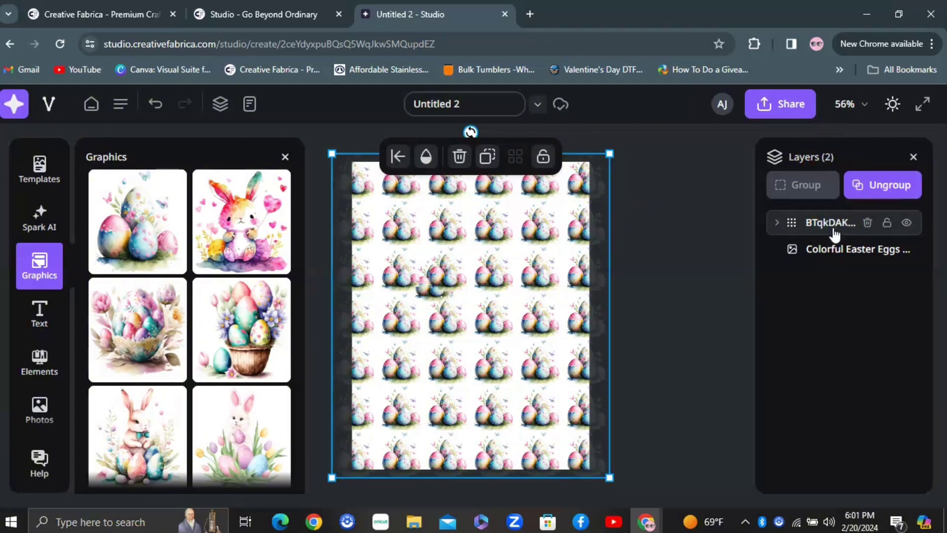
{"action": "left_click", "coordinate": [838, 249]}
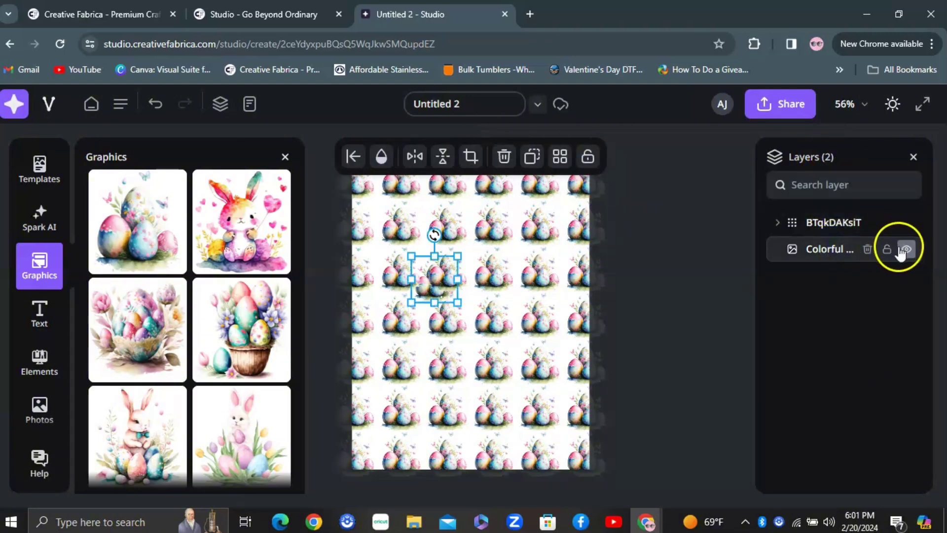
{"action": "left_click", "coordinate": [868, 250]}
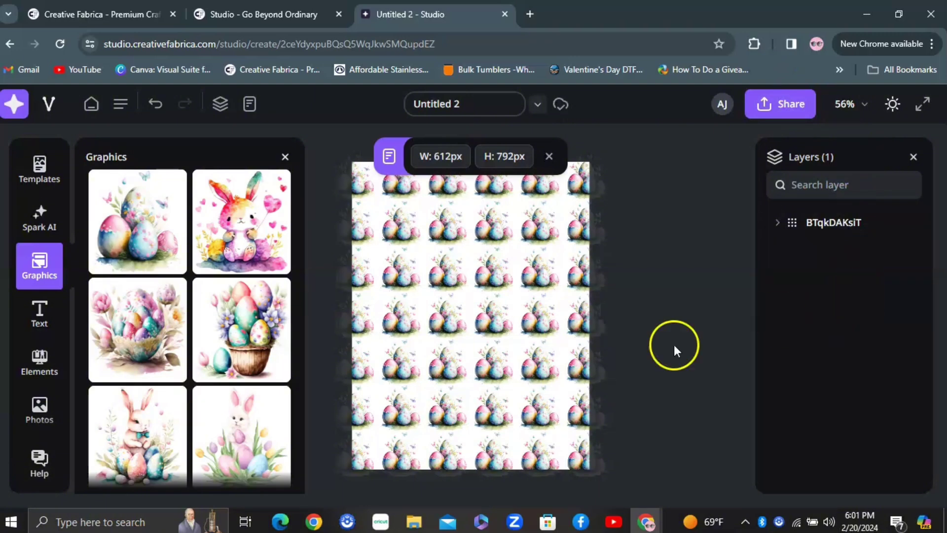
Scale the whole egg pattern group down slightly and reposition it so its rows still cover the page.
{"action": "left_click_drag", "start_coordinate": [636, 472], "coordinate": [325, 154]}
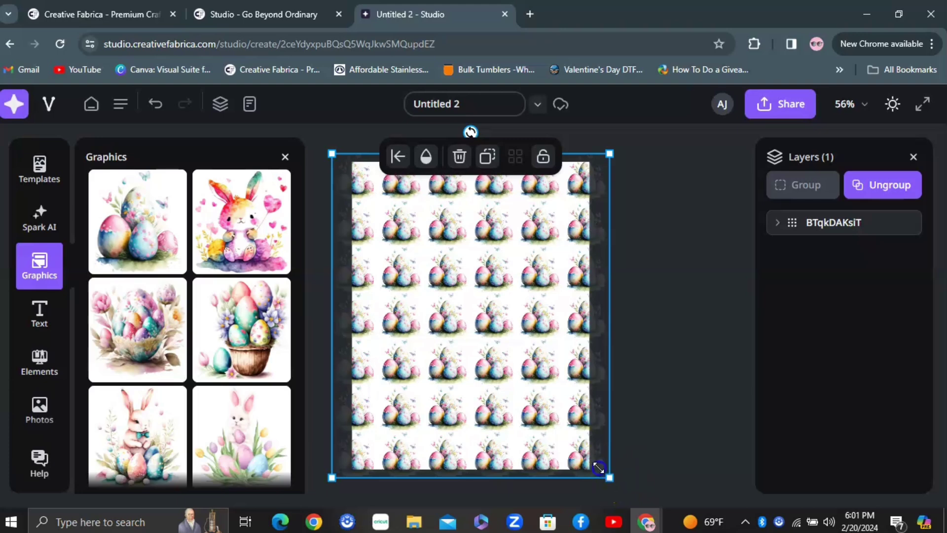
{"action": "left_click_drag", "start_coordinate": [608, 476], "coordinate": [564, 471]}
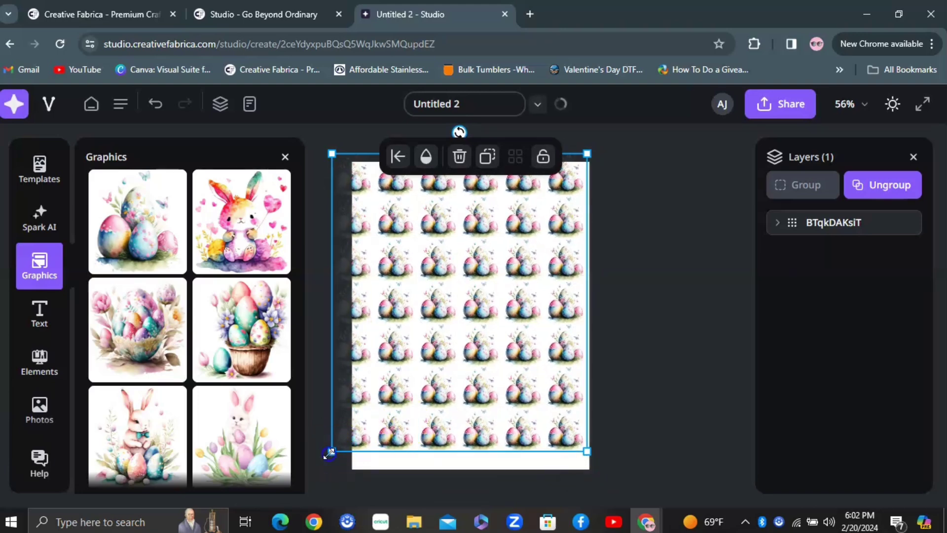
{"action": "left_click_drag", "start_coordinate": [346, 451], "coordinate": [377, 452]}
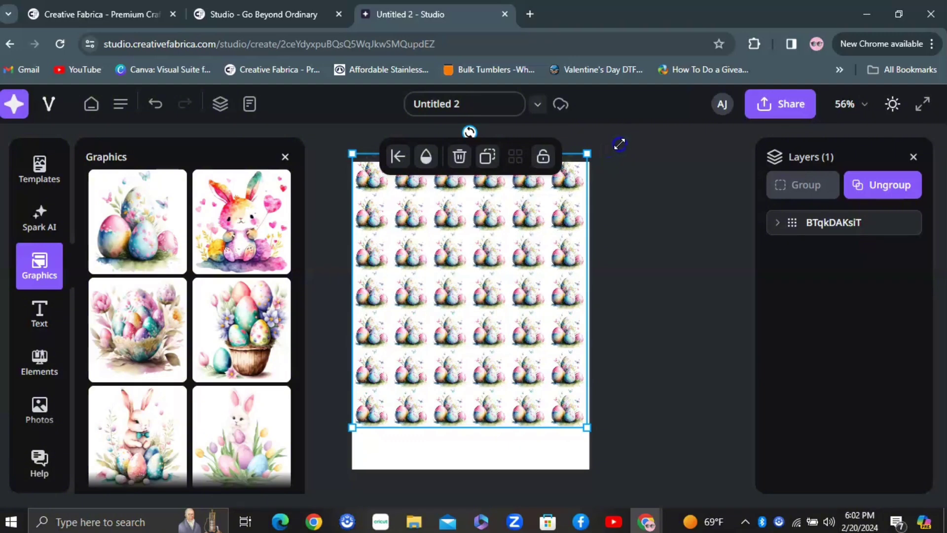
{"action": "left_click_drag", "start_coordinate": [591, 438], "coordinate": [619, 443]}
{"action": "left_click_drag", "start_coordinate": [482, 303], "coordinate": [464, 327]}
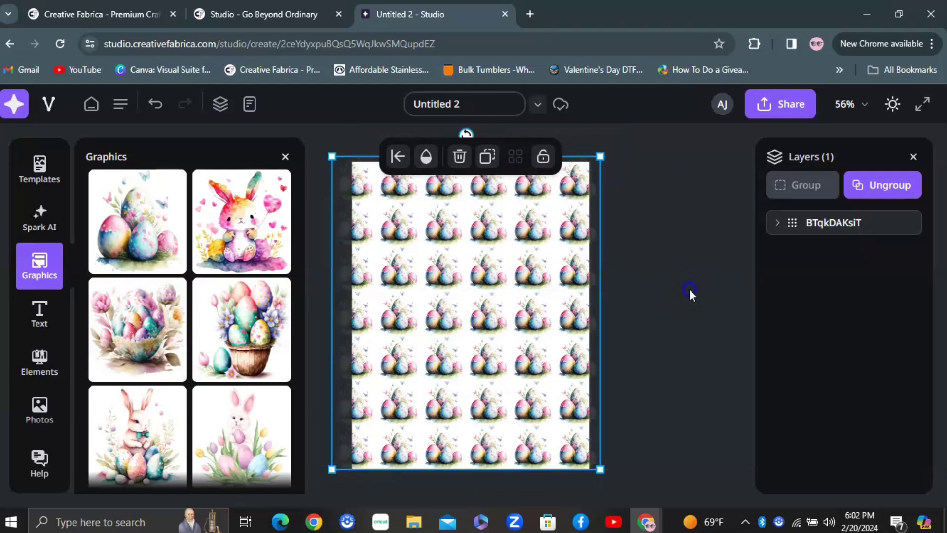
{"action": "left_click", "coordinate": [688, 288]}
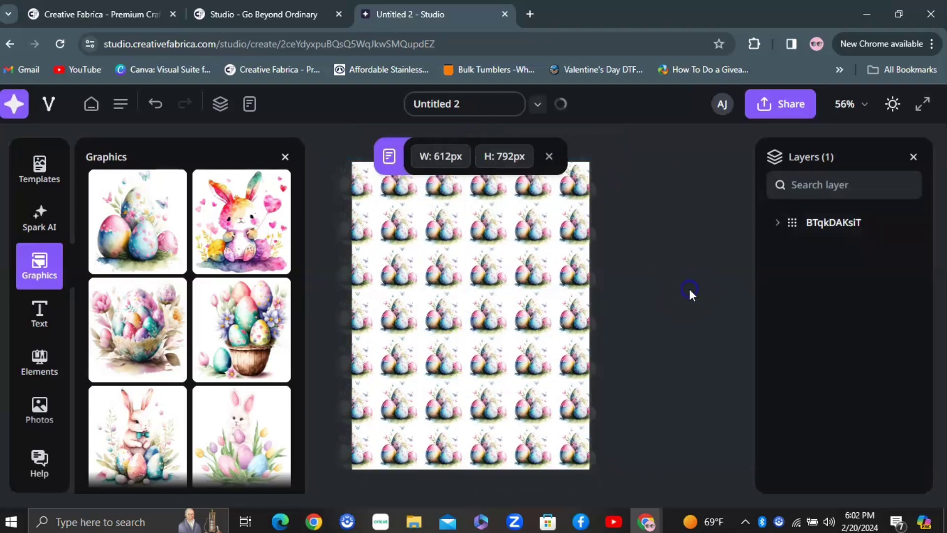
Nudge the pattern group down slightly to fit the page's upper edge, then deselect it and dismiss the page size controls.
{"action": "left_click", "coordinate": [510, 323]}
{"action": "left_click_drag", "start_coordinate": [510, 324], "coordinate": [510, 320]}
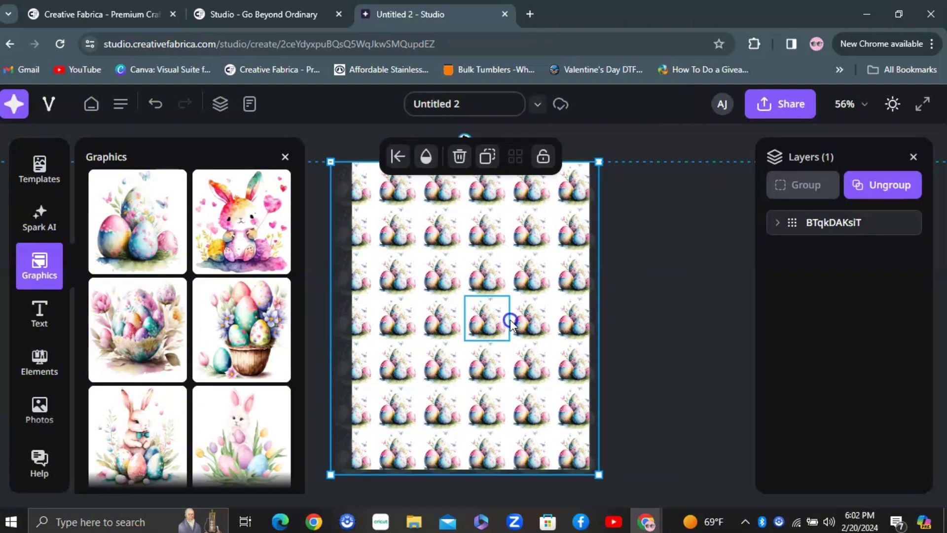
{"action": "left_click", "coordinate": [644, 339]}
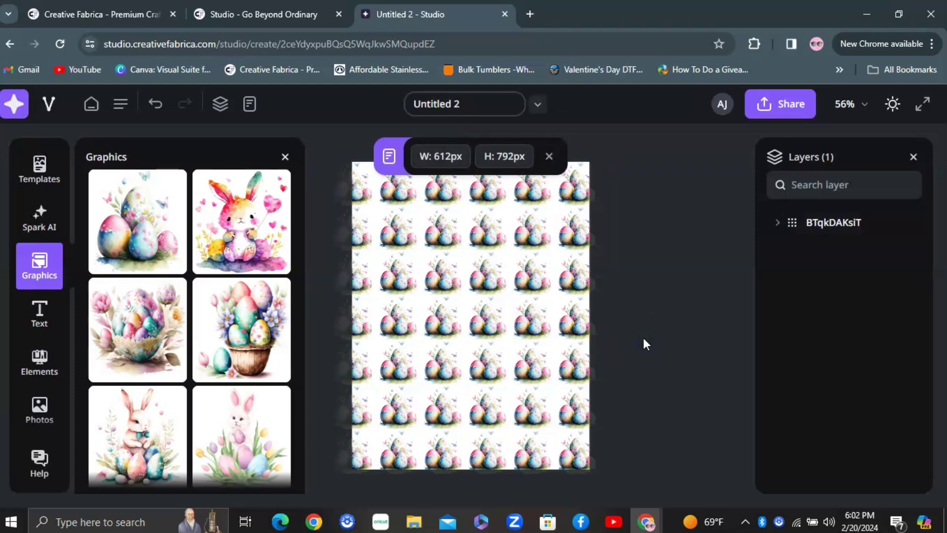
{"action": "left_click", "coordinate": [550, 157]}
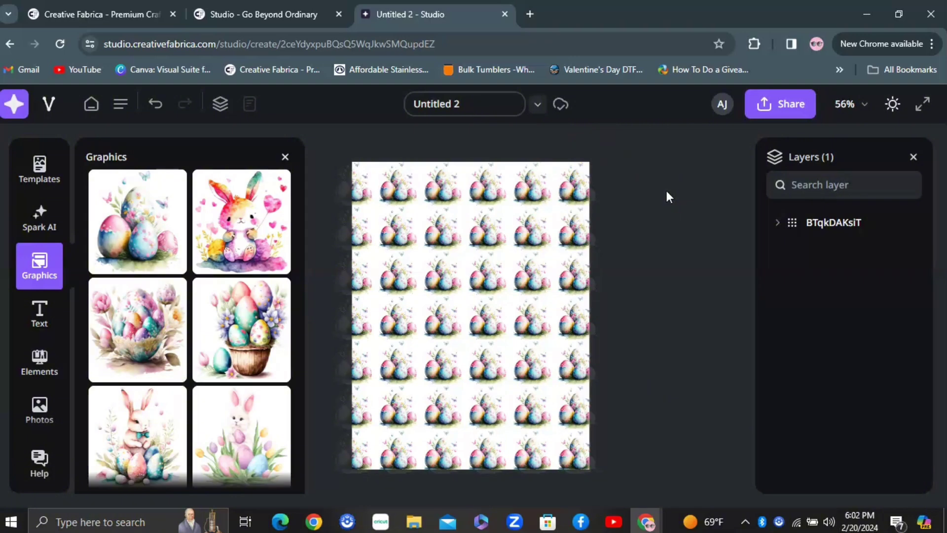
Download the egg pattern design as a print PDF and view the downloaded file full screen in the browser's PDF viewer.
{"action": "left_click", "coordinate": [801, 116]}
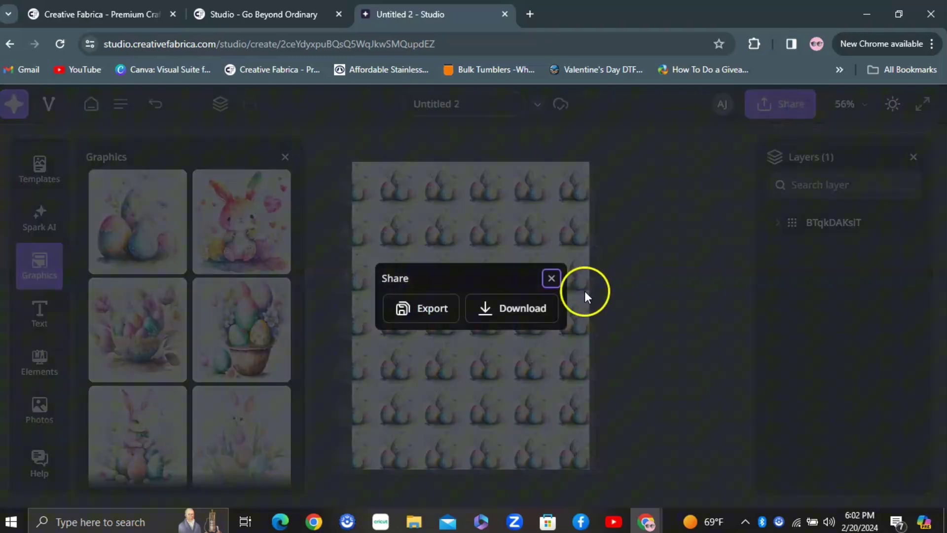
{"action": "left_click", "coordinate": [526, 315]}
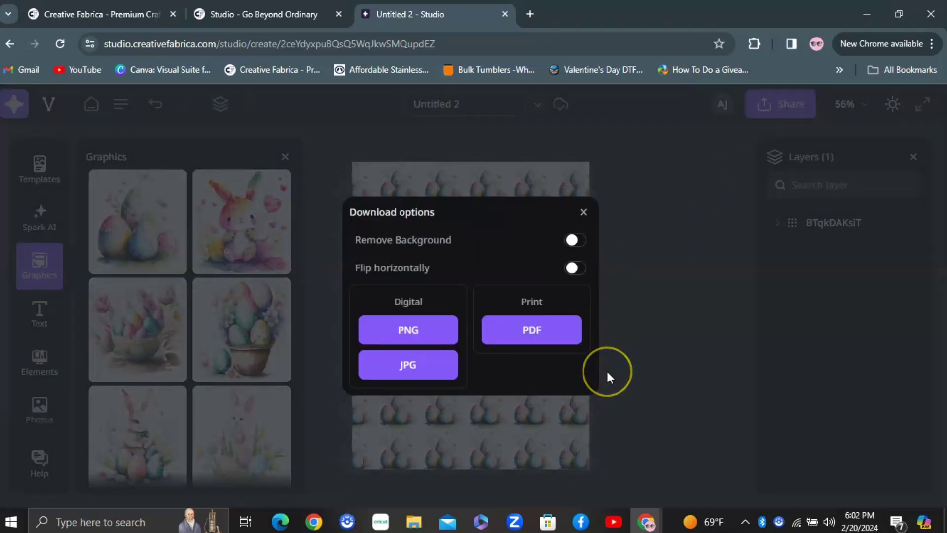
{"action": "left_click", "coordinate": [552, 327]}
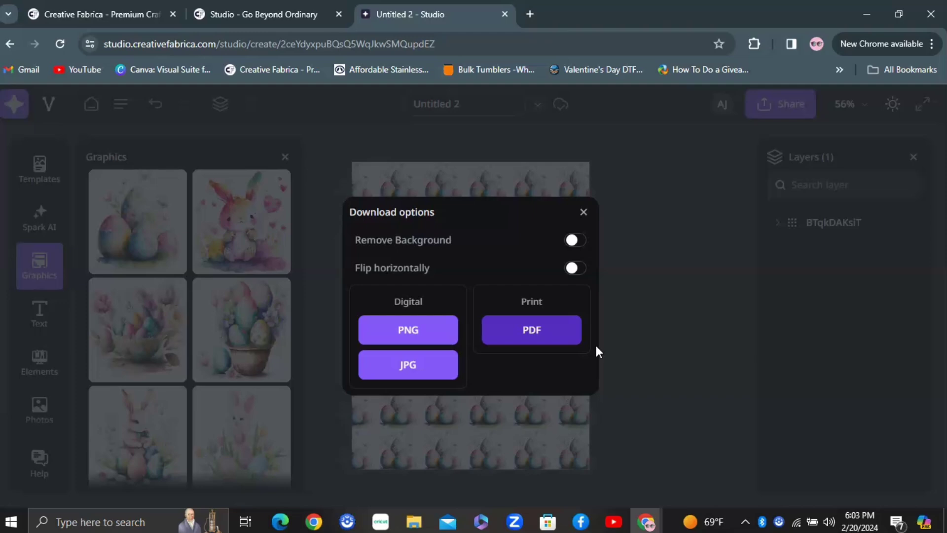
{"action": "left_click", "coordinate": [564, 336]}
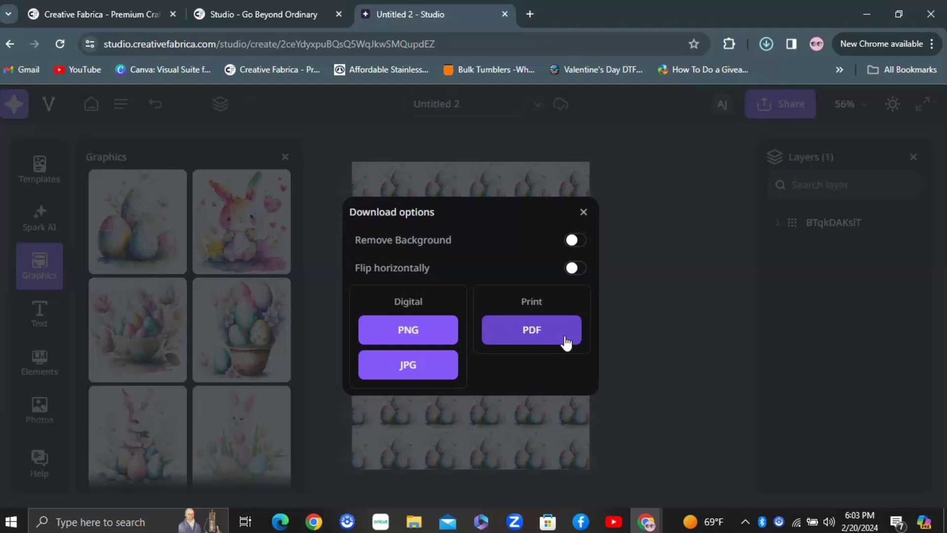
{"action": "left_click", "coordinate": [565, 338]}
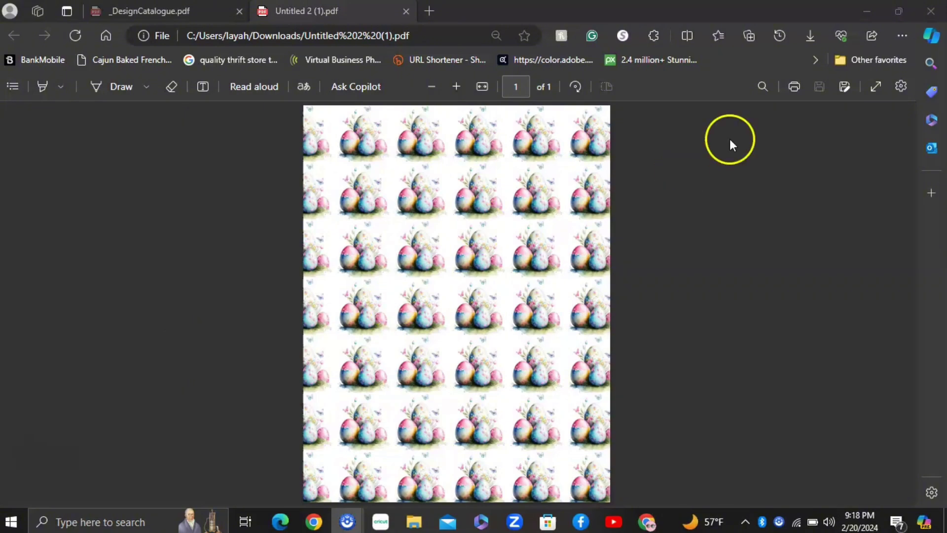
{"action": "left_click", "coordinate": [876, 87]}
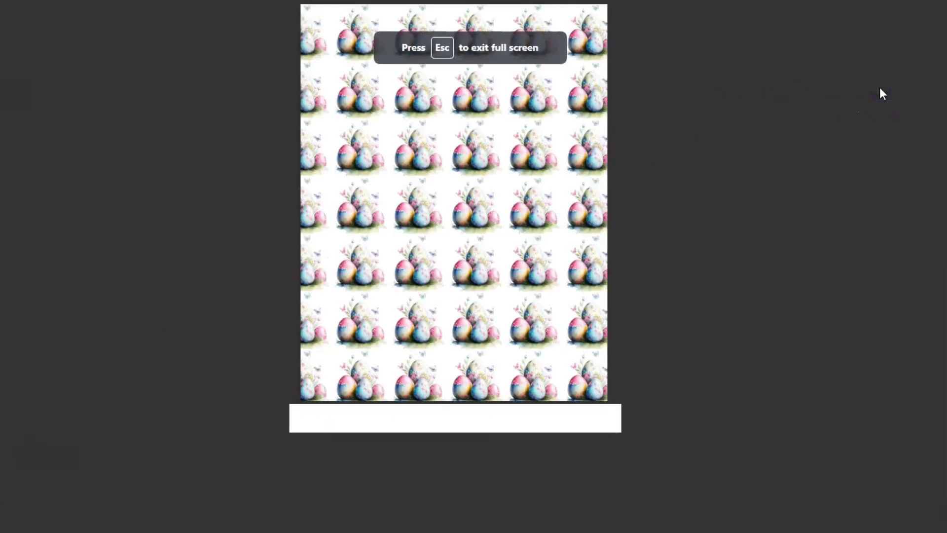